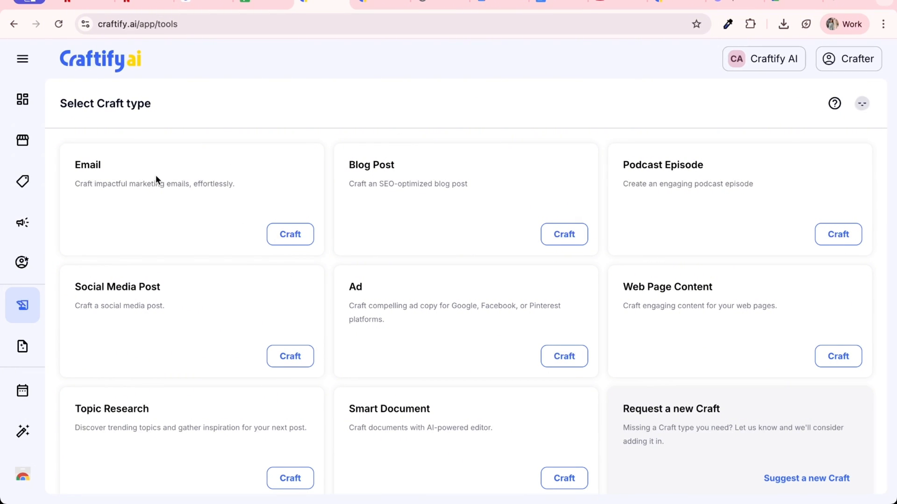
Step: Start a new Email craft and go over its configuration form
{"action": "left_click", "coordinate": [303, 237]}
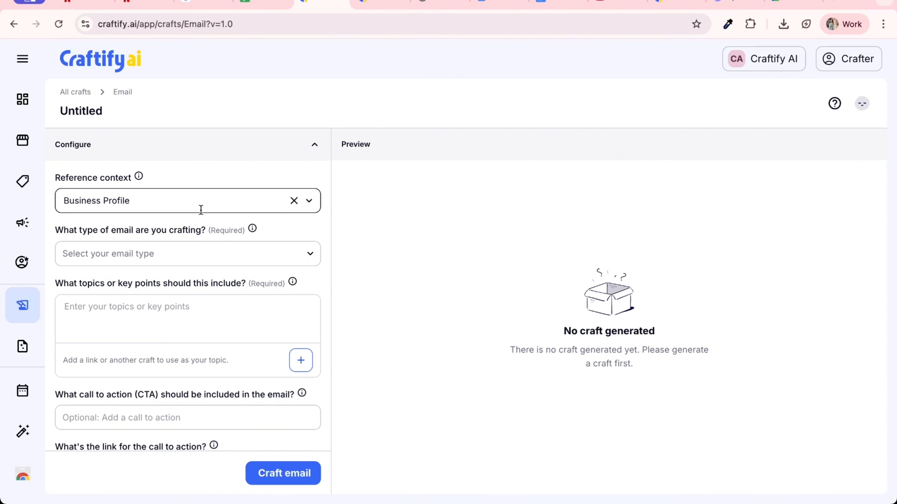
{"action": "scroll", "coordinate": [202, 225], "scroll_direction": "down", "scroll_amount": 1}
{"action": "scroll", "coordinate": [203, 224], "scroll_direction": "up", "scroll_amount": 1}
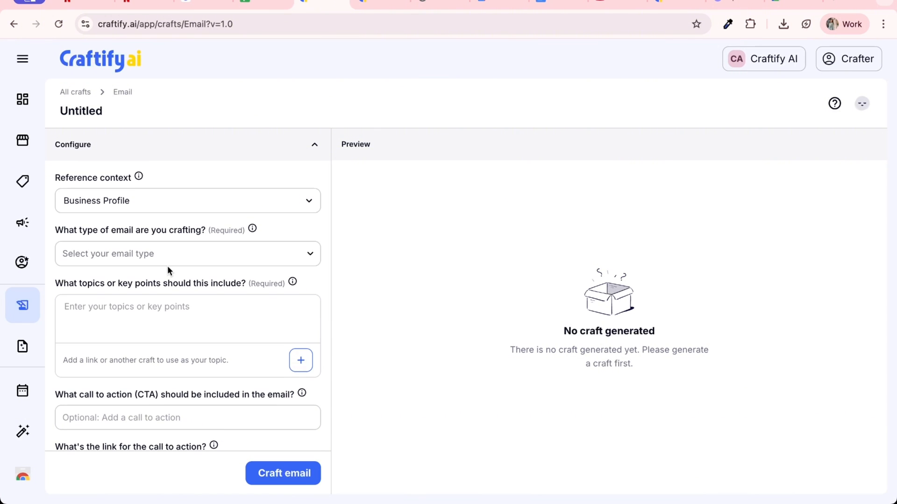
{"action": "scroll", "coordinate": [167, 267], "scroll_direction": "down", "scroll_amount": 1}
{"action": "scroll", "coordinate": [168, 267], "scroll_direction": "up", "scroll_amount": 1}
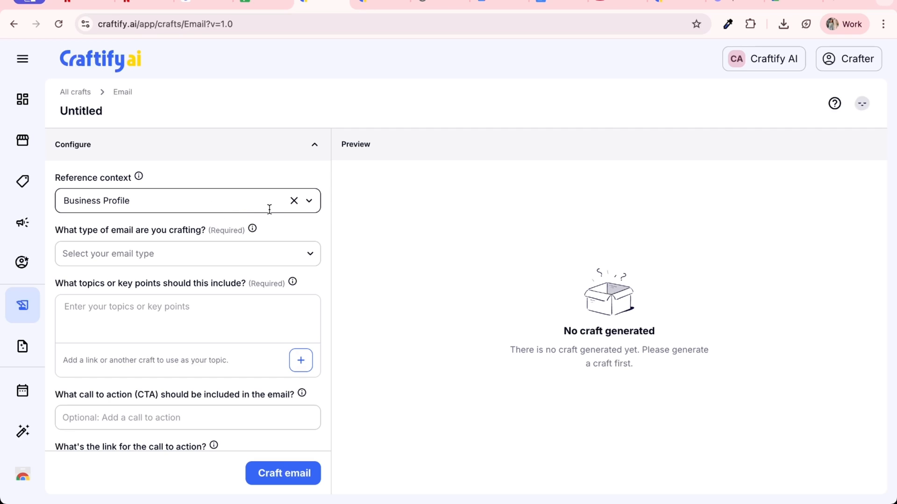
Step: Look through the reference context choices for business, campaigns, services and products, leaving Business Profile selected
{"action": "left_click", "coordinate": [310, 203]}
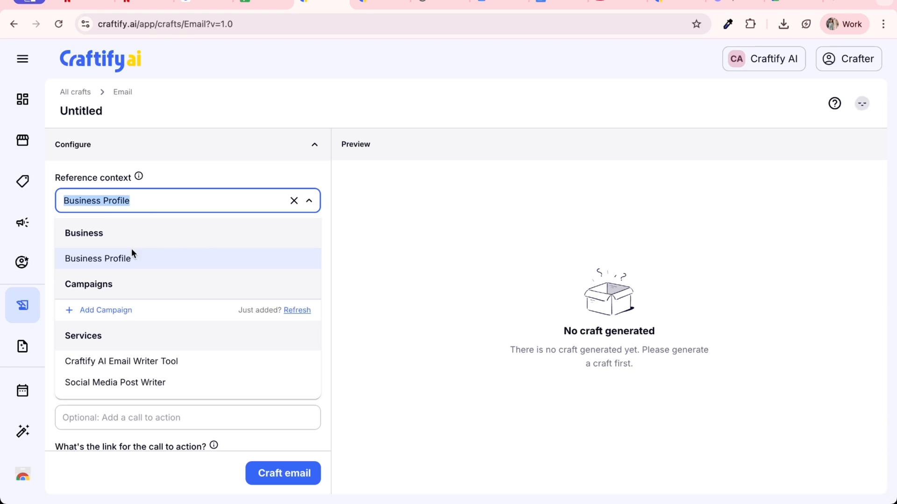
{"action": "scroll", "coordinate": [144, 336], "scroll_direction": "down", "scroll_amount": 4}
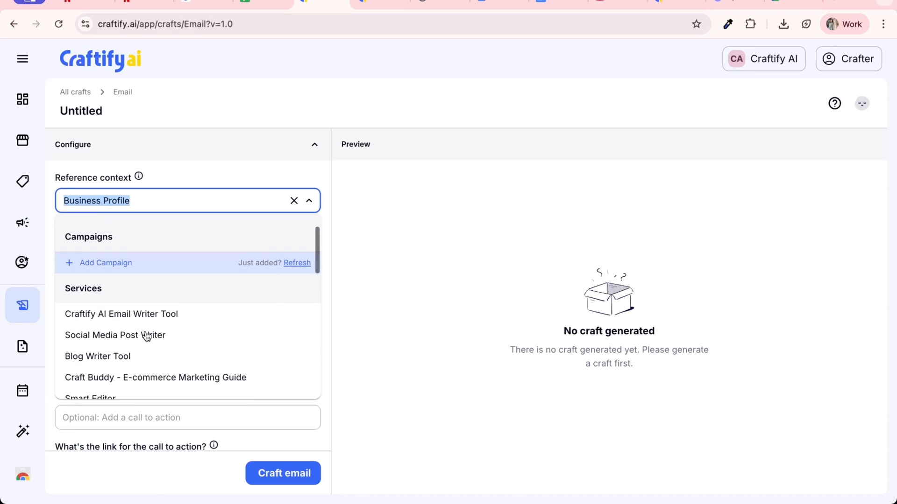
{"action": "scroll", "coordinate": [159, 304], "scroll_direction": "down", "scroll_amount": 7}
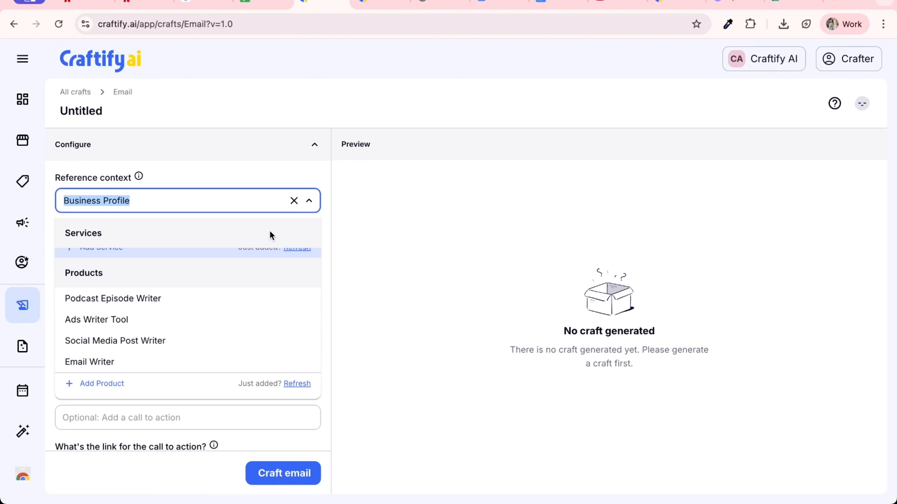
{"action": "left_click", "coordinate": [241, 183]}
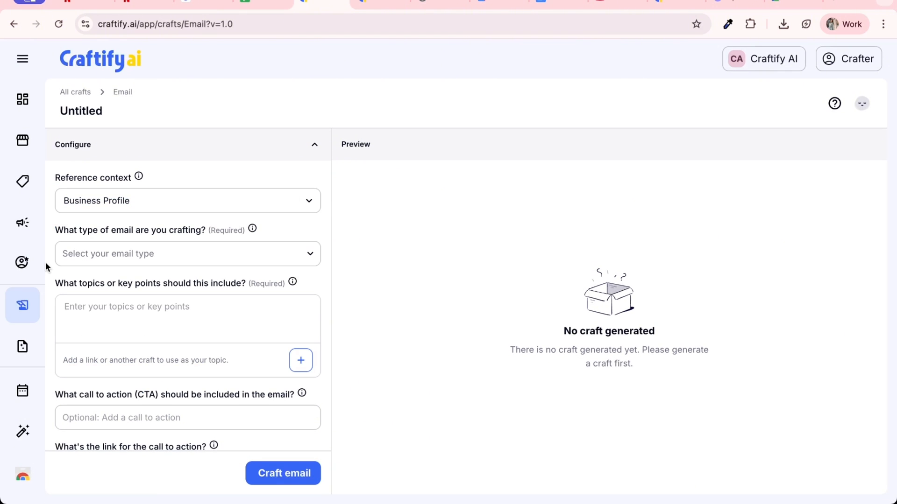
Step: Look through the available email types and set the type of email to Other
{"action": "left_click", "coordinate": [289, 257]}
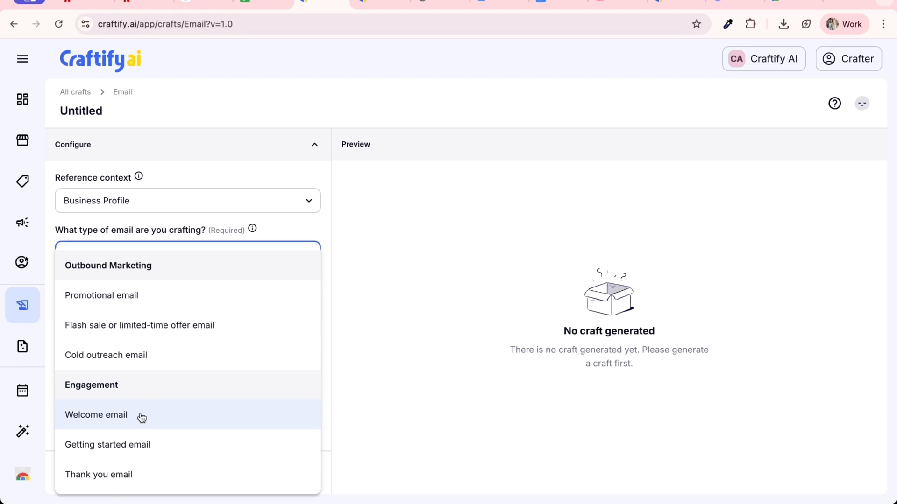
{"action": "scroll", "coordinate": [140, 417], "scroll_direction": "down", "scroll_amount": 5}
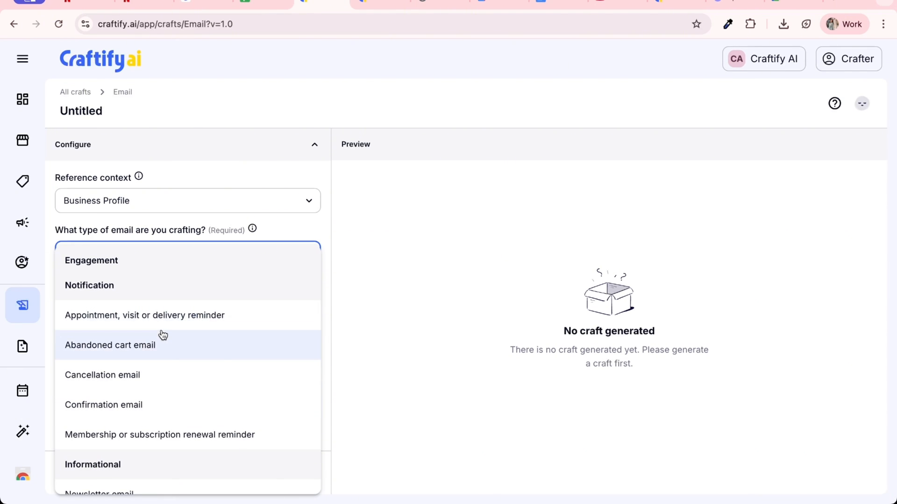
{"action": "scroll", "coordinate": [162, 335], "scroll_direction": "down", "scroll_amount": 1}
{"action": "scroll", "coordinate": [178, 418], "scroll_direction": "down", "scroll_amount": 5}
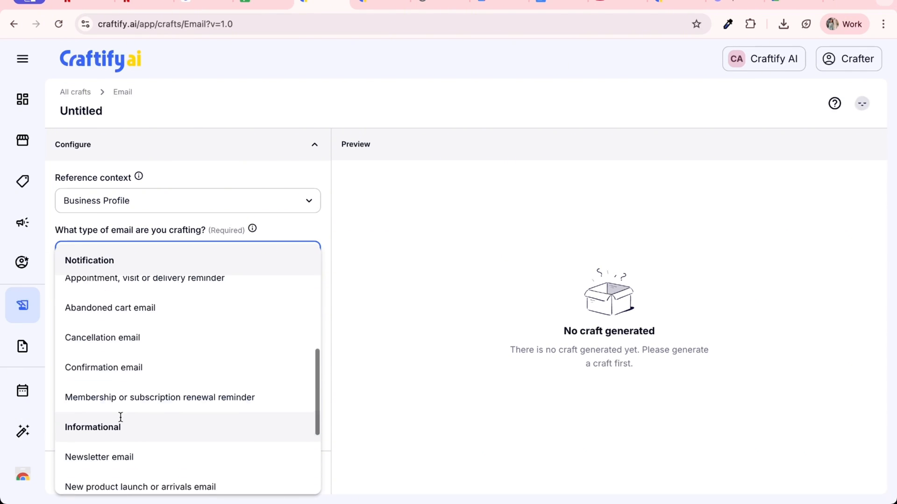
{"action": "scroll", "coordinate": [120, 420], "scroll_direction": "down", "scroll_amount": 1}
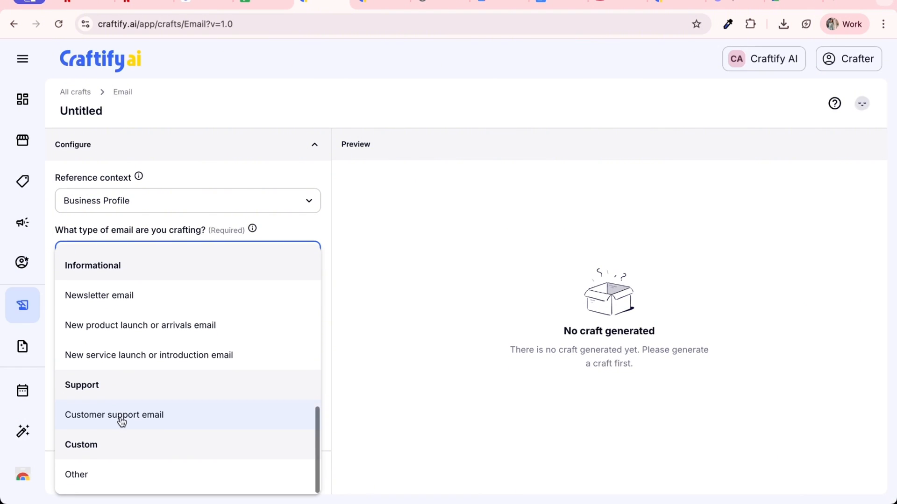
{"action": "scroll", "coordinate": [121, 422], "scroll_direction": "up", "scroll_amount": 6}
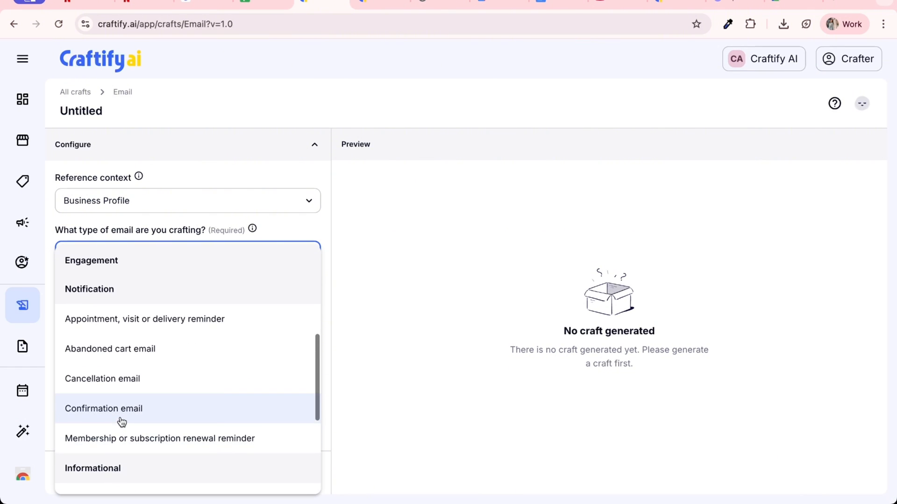
{"action": "scroll", "coordinate": [121, 422], "scroll_direction": "up", "scroll_amount": 6}
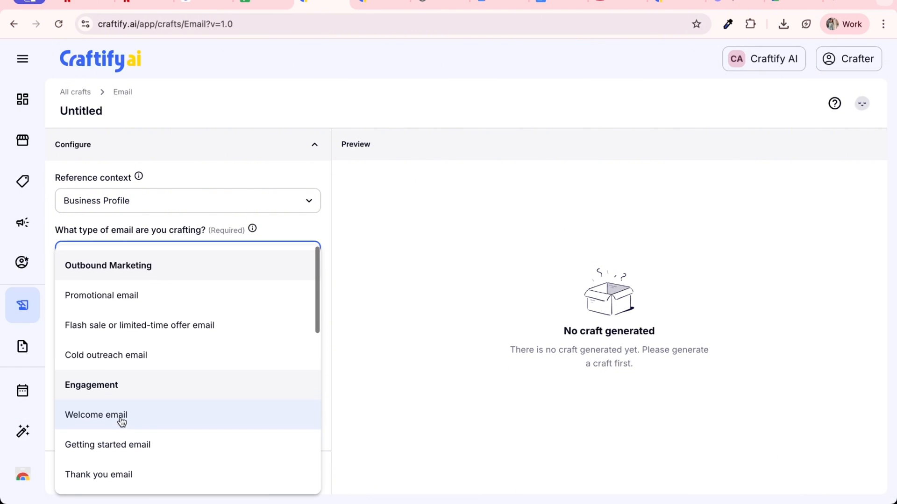
{"action": "scroll", "coordinate": [121, 421], "scroll_direction": "down", "scroll_amount": 6}
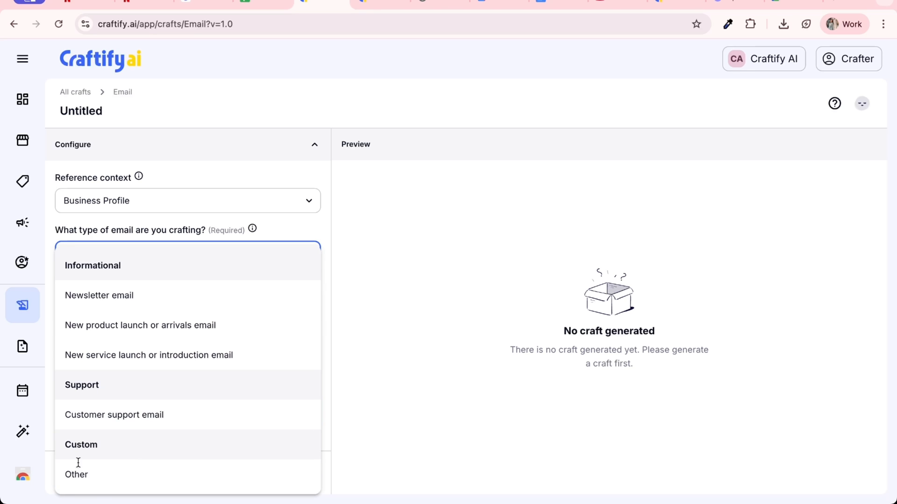
{"action": "left_click", "coordinate": [96, 476]}
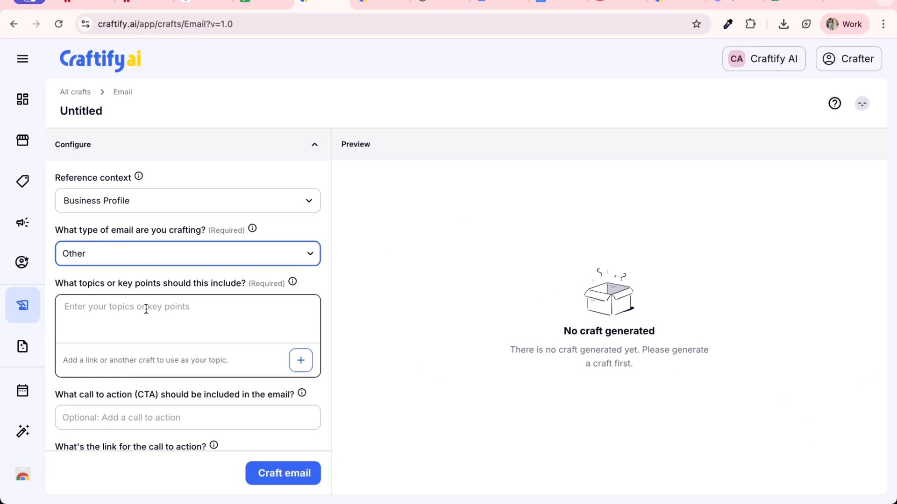
{"action": "left_click", "coordinate": [214, 262]}
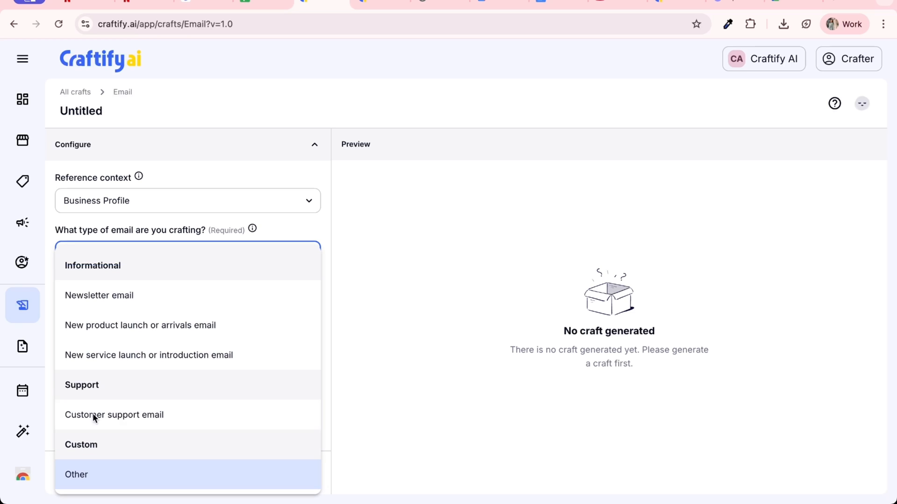
{"action": "left_click", "coordinate": [319, 228]}
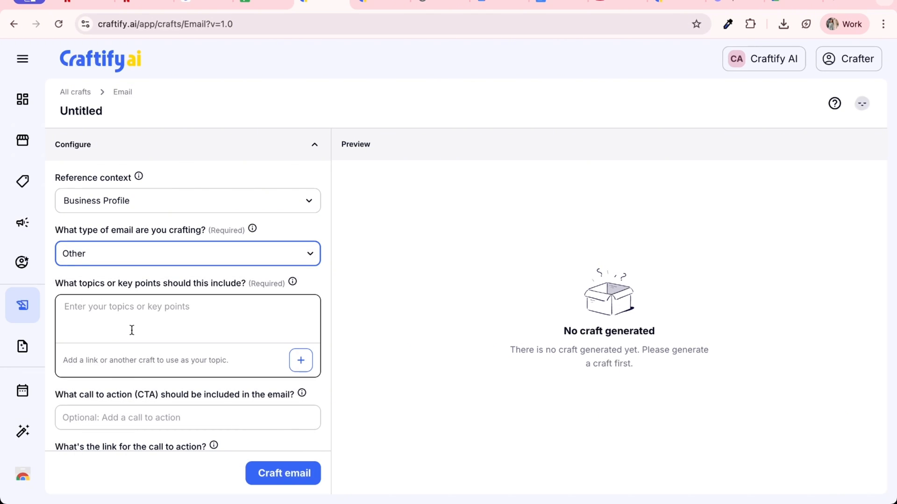
Step: Enter key points asking for a happy birthday email to clients on their special day, with a 15% off discount code applicable towards a consultation
{"action": "left_click", "coordinate": [163, 324]}
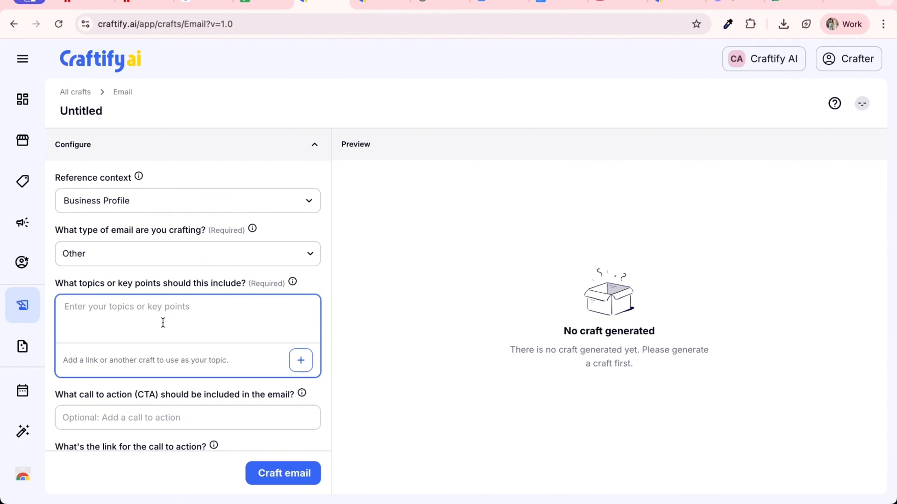
{"action": "type", "text": "Write a happy birthday email to send out to clients on their special day. Include a 15% off discount code that can be applied towards a consultation."}
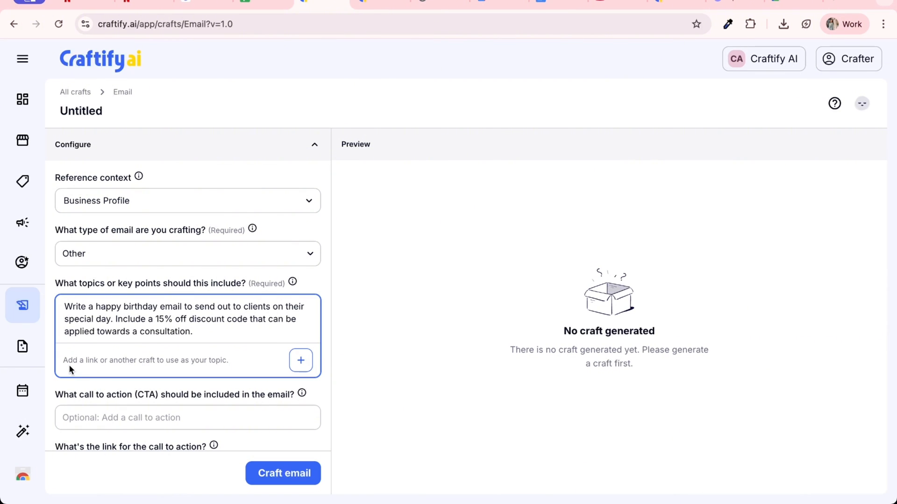
{"action": "left_click", "coordinate": [303, 365]}
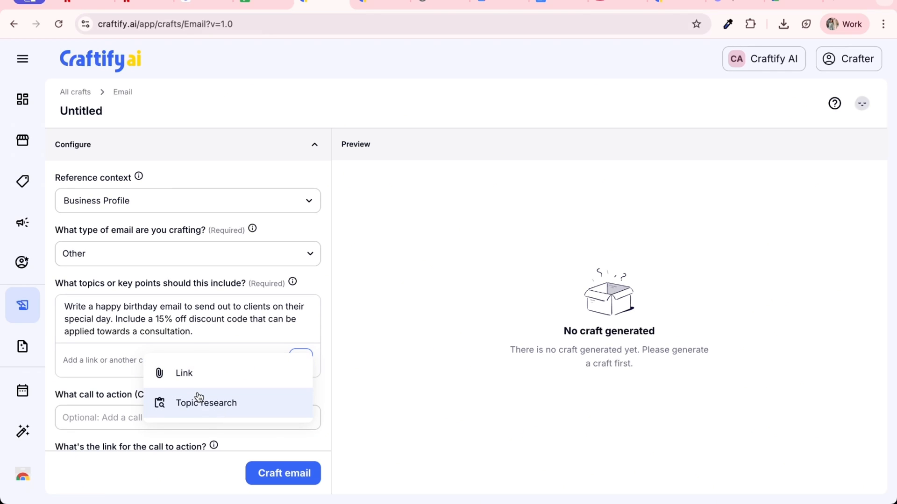
{"action": "left_click", "coordinate": [100, 379]}
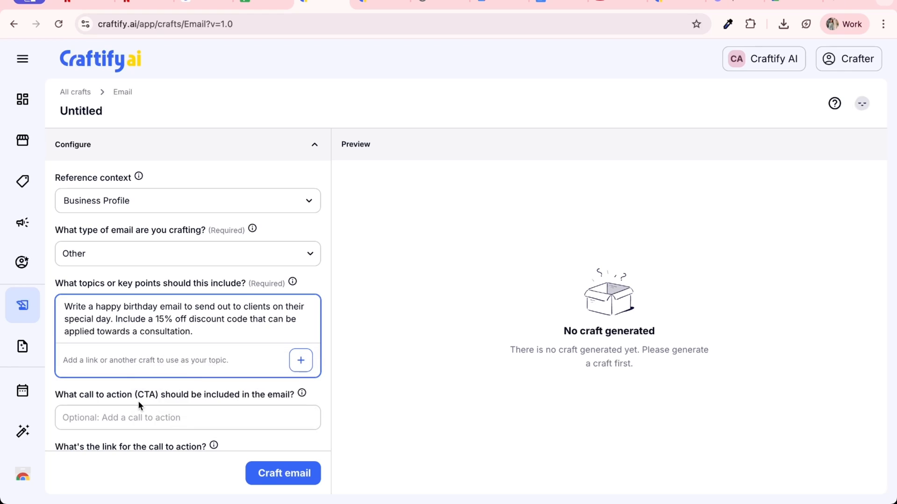
Step: Look through the suggested calls to action and set the email's call to action to "Book now"
{"action": "scroll", "coordinate": [138, 401], "scroll_direction": "down", "scroll_amount": 2}
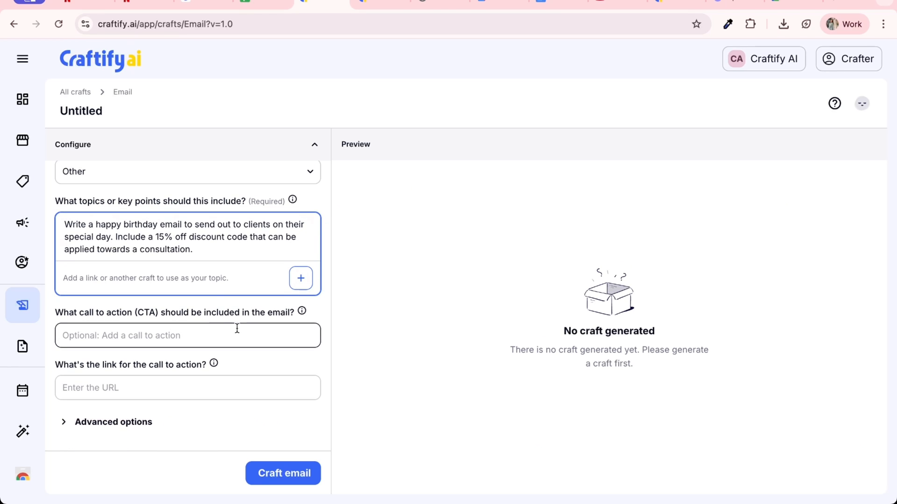
{"action": "left_click", "coordinate": [205, 333]}
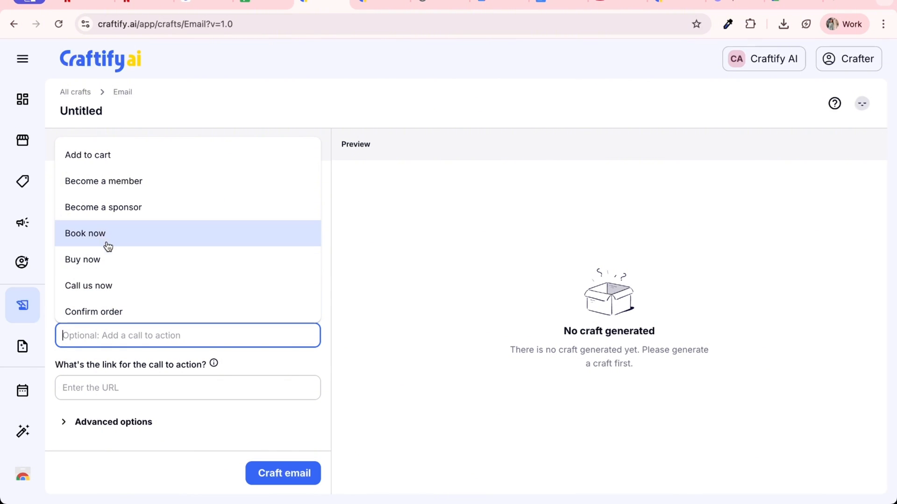
{"action": "scroll", "coordinate": [94, 250], "scroll_direction": "down", "scroll_amount": 1}
{"action": "scroll", "coordinate": [95, 250], "scroll_direction": "down", "scroll_amount": 9}
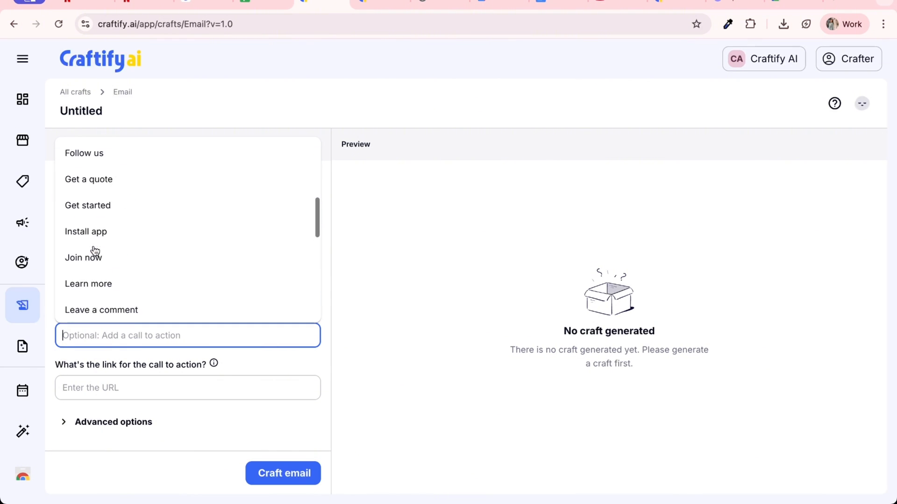
{"action": "scroll", "coordinate": [95, 251], "scroll_direction": "down", "scroll_amount": 8}
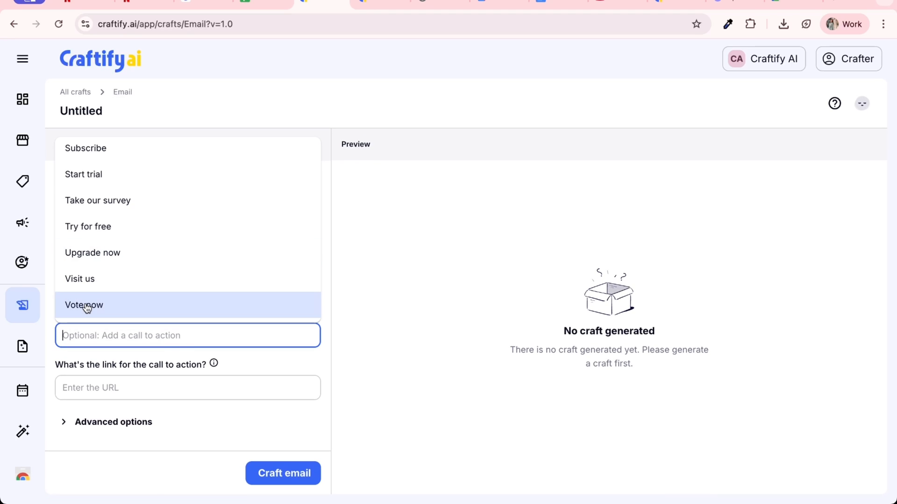
{"action": "scroll", "coordinate": [119, 231], "scroll_direction": "up", "scroll_amount": 5}
{"action": "scroll", "coordinate": [119, 233], "scroll_direction": "up", "scroll_amount": 10}
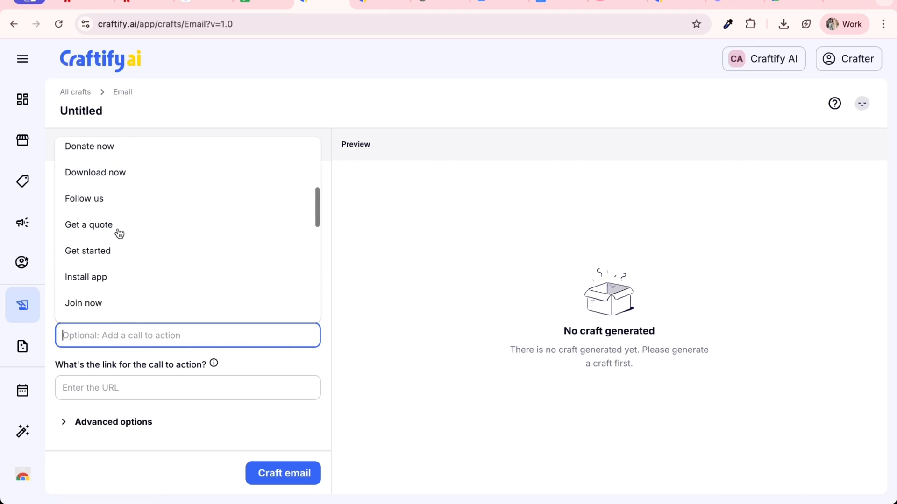
{"action": "scroll", "coordinate": [119, 235], "scroll_direction": "up", "scroll_amount": 5}
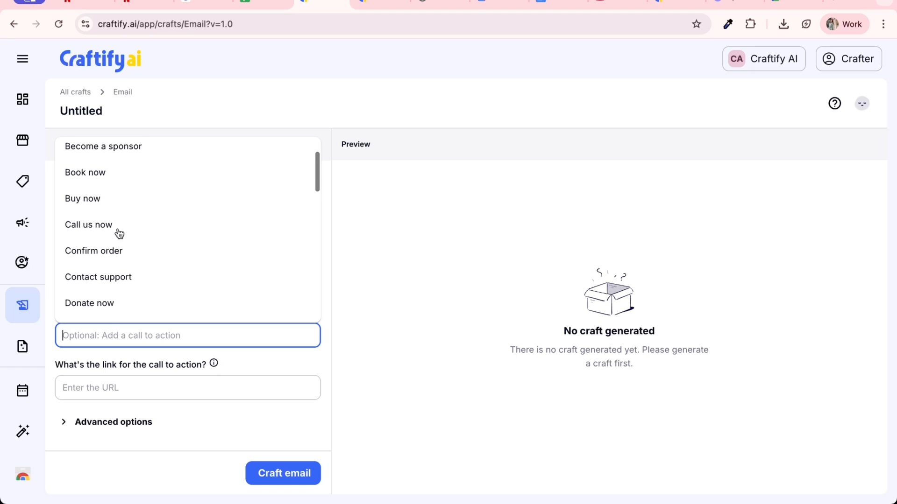
{"action": "left_click", "coordinate": [114, 215]}
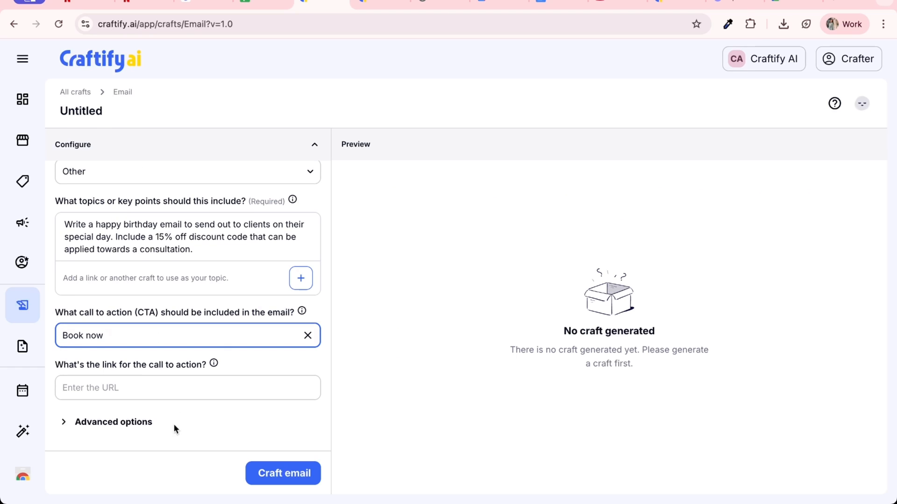
{"action": "left_click", "coordinate": [132, 387]}
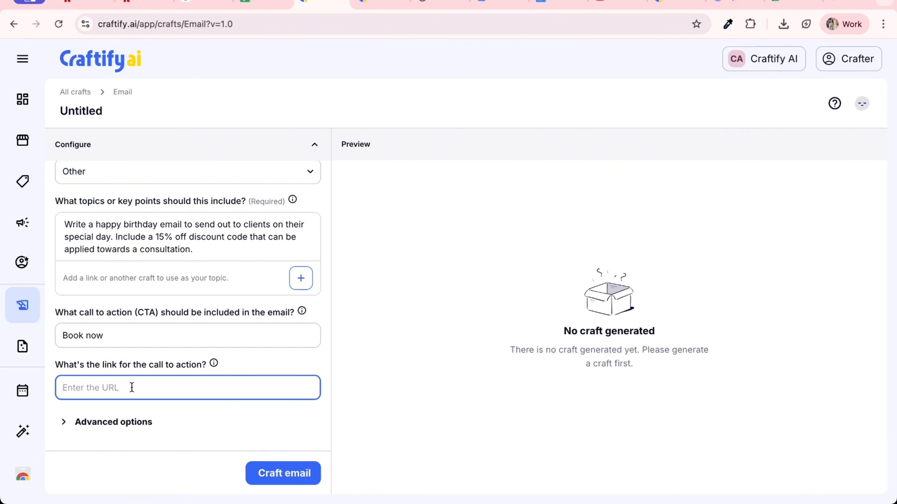
{"action": "type", "text": "https://www.craftify.ai"}
{"action": "scroll", "coordinate": [186, 404], "scroll_direction": "down", "scroll_amount": 1}
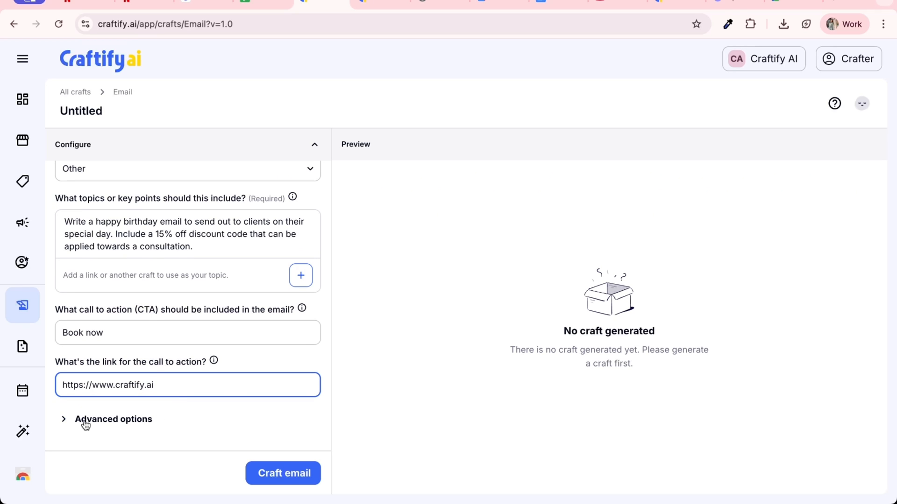
Step: Review the advanced options for audience, tone of voice and extra context, including the list of saved audiences
{"action": "left_click", "coordinate": [121, 423]}
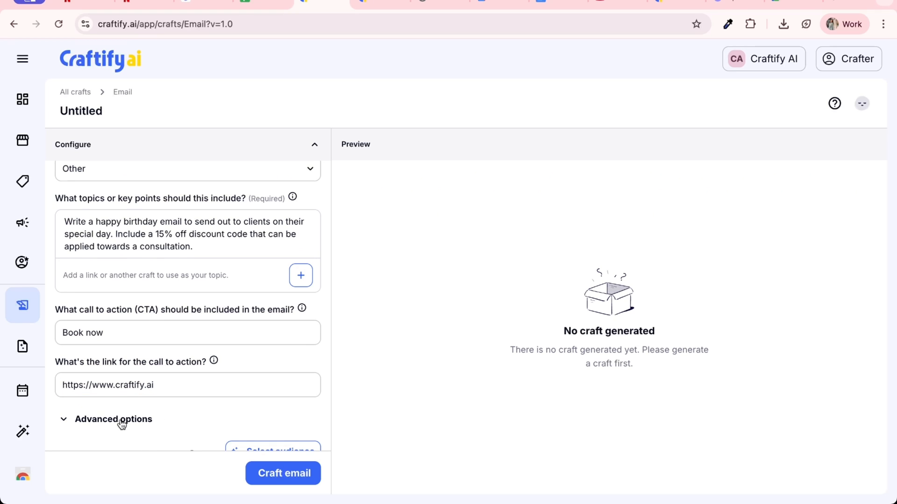
{"action": "scroll", "coordinate": [175, 403], "scroll_direction": "down", "scroll_amount": 4}
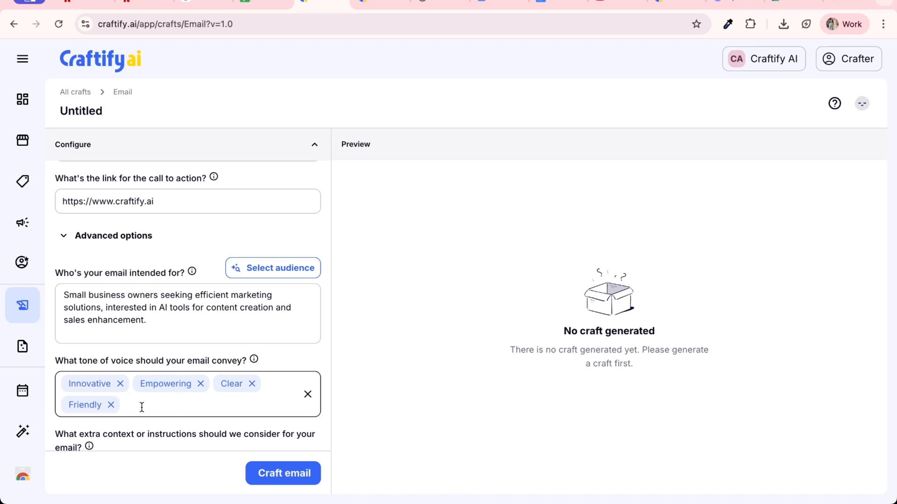
{"action": "scroll", "coordinate": [169, 411], "scroll_direction": "down", "scroll_amount": 2}
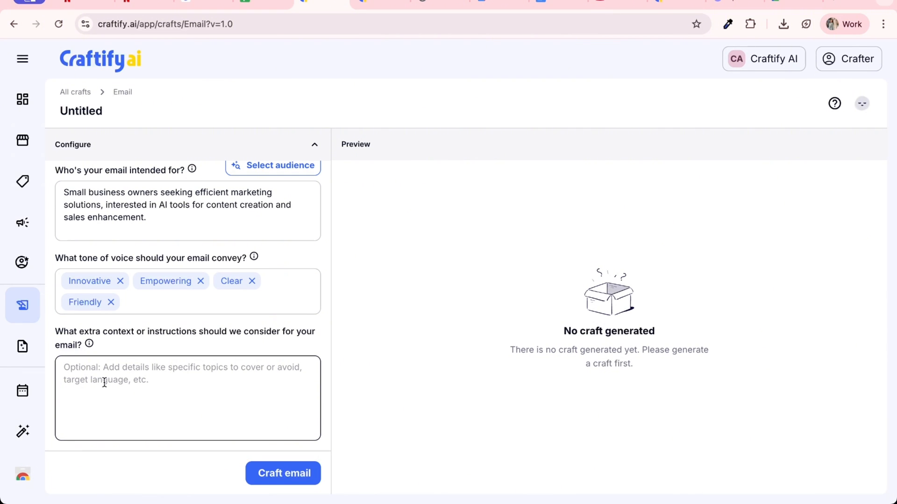
{"action": "scroll", "coordinate": [157, 355], "scroll_direction": "up", "scroll_amount": 2}
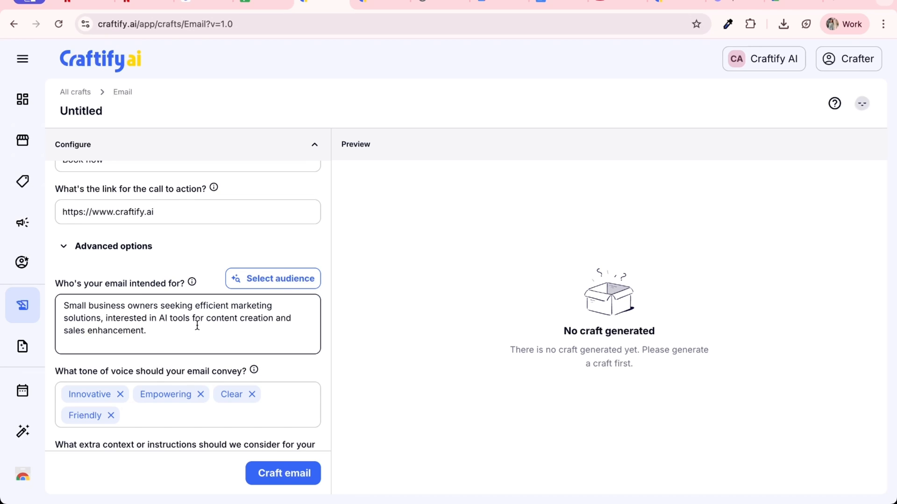
{"action": "left_click", "coordinate": [271, 280]}
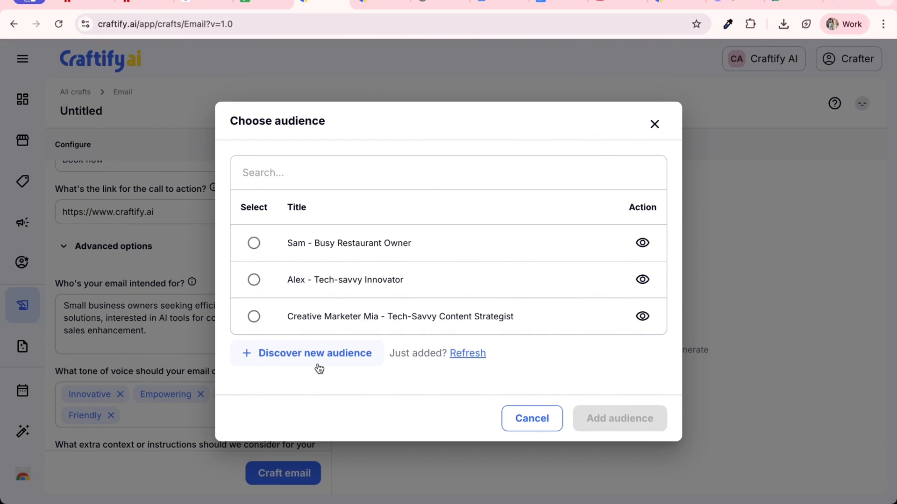
{"action": "left_click", "coordinate": [517, 421]}
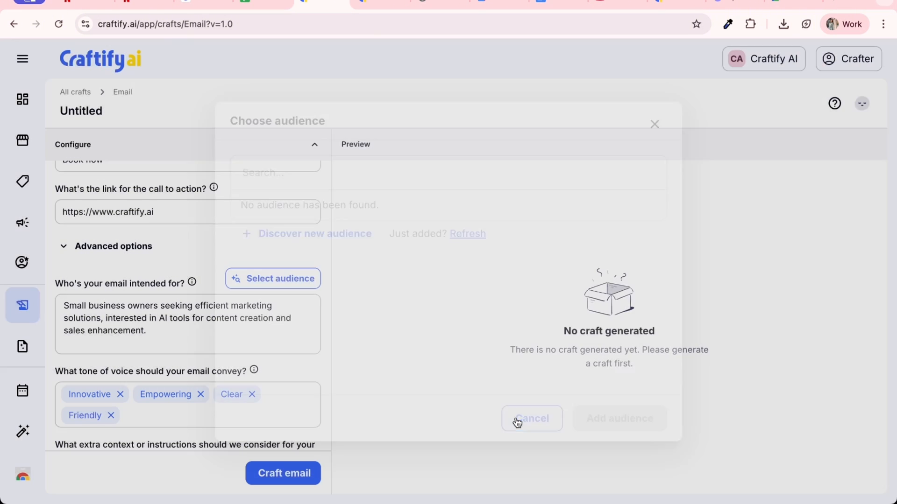
Step: Generate the email from the configured settings and check the options for adding attachments
{"action": "left_click", "coordinate": [280, 474]}
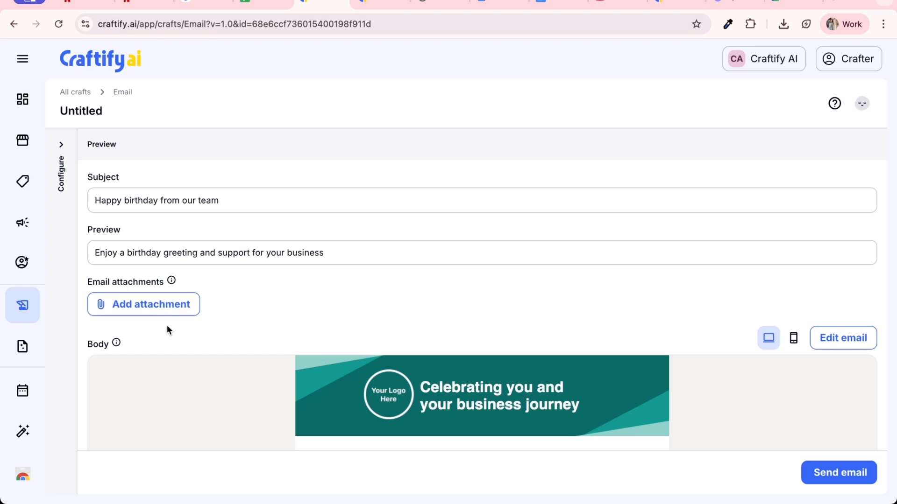
{"action": "left_click", "coordinate": [154, 305]}
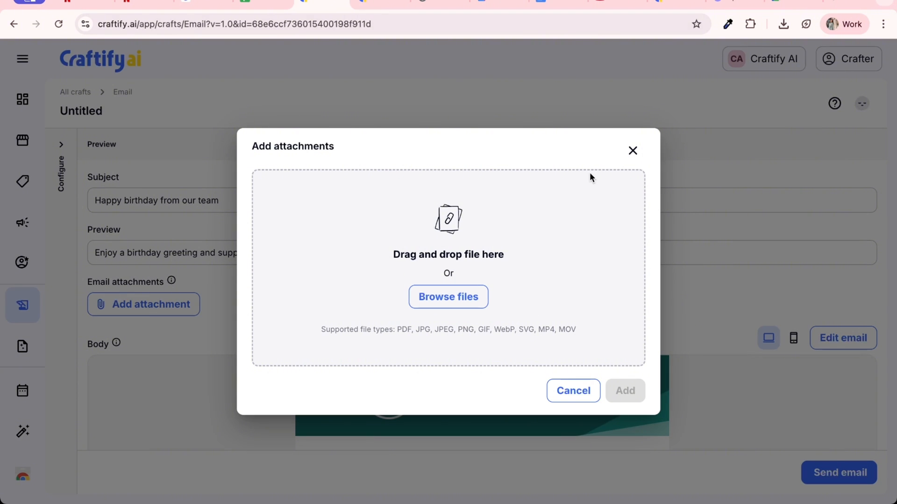
{"action": "left_click", "coordinate": [631, 150]}
Step: Read through the generated email body in both the desktop and mobile previews
{"action": "scroll", "coordinate": [488, 346], "scroll_direction": "down", "scroll_amount": 3}
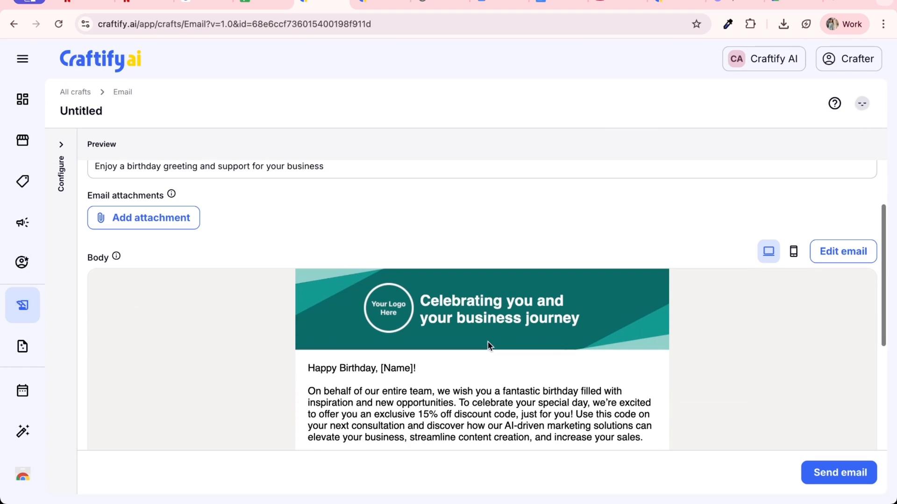
{"action": "scroll", "coordinate": [487, 346], "scroll_direction": "down", "scroll_amount": 5}
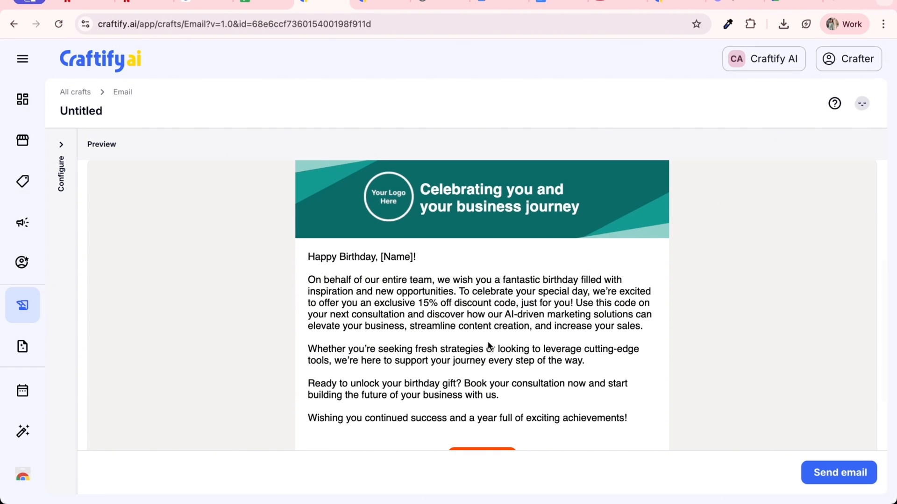
{"action": "scroll", "coordinate": [487, 342], "scroll_direction": "up", "scroll_amount": 4}
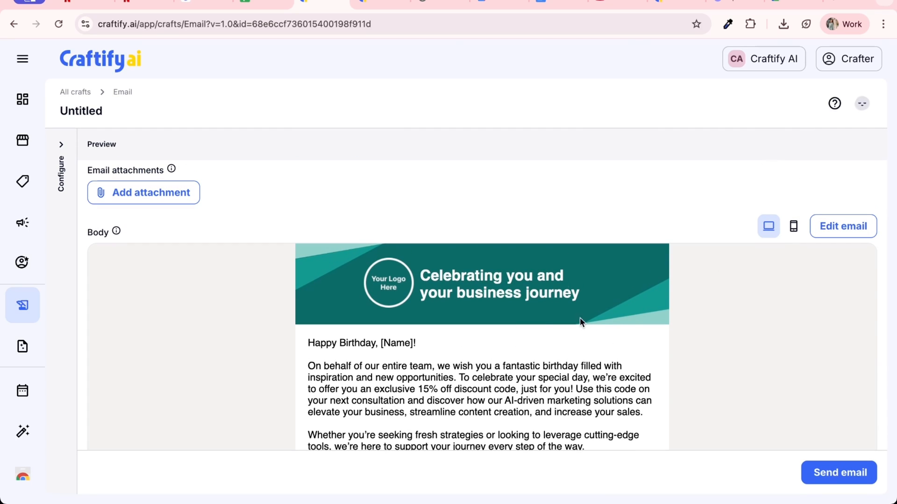
{"action": "scroll", "coordinate": [568, 287], "scroll_direction": "down", "scroll_amount": 5}
{"action": "scroll", "coordinate": [572, 281], "scroll_direction": "up", "scroll_amount": 5}
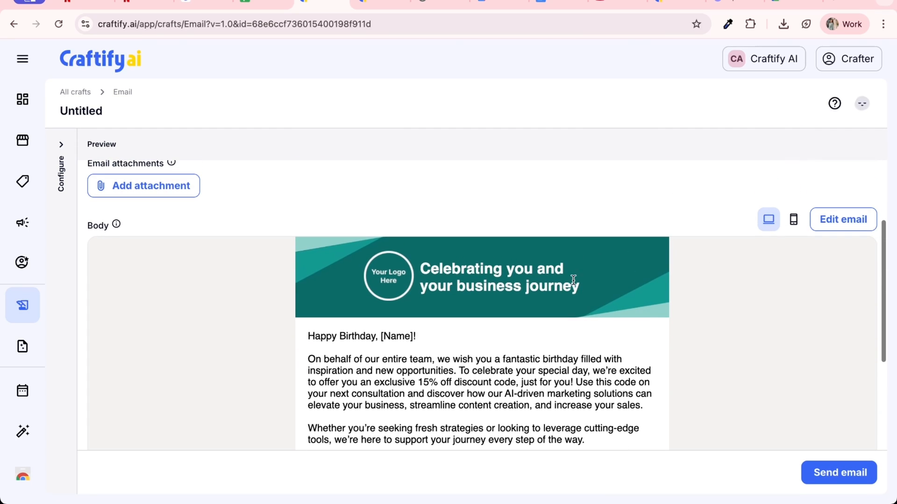
{"action": "left_click", "coordinate": [796, 220]}
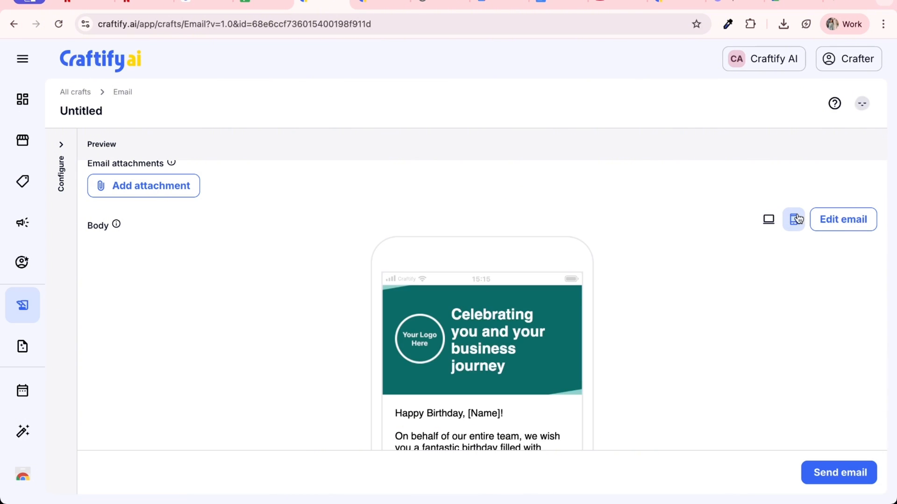
{"action": "scroll", "coordinate": [538, 303], "scroll_direction": "down", "scroll_amount": 5}
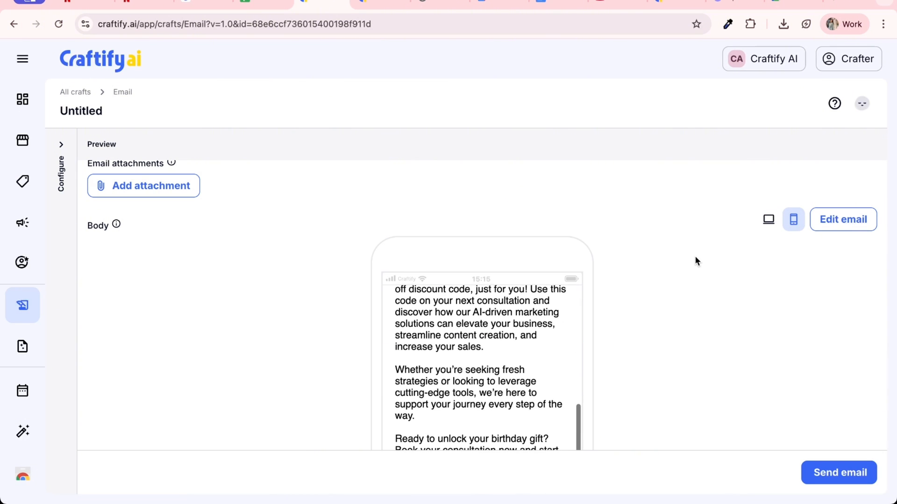
{"action": "scroll", "coordinate": [695, 259], "scroll_direction": "down", "scroll_amount": 3}
{"action": "scroll", "coordinate": [695, 260], "scroll_direction": "up", "scroll_amount": 2}
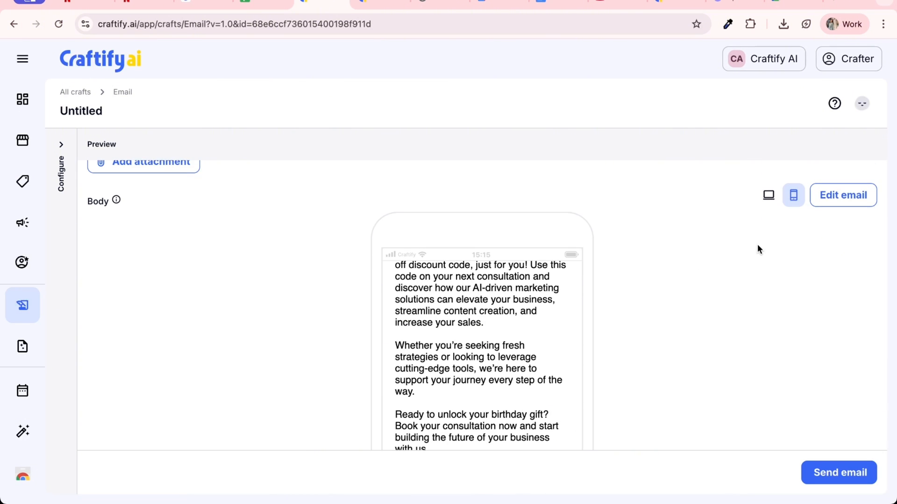
Step: Open the email body in the email designer, apply the predefined birthday cake template and check the resulting layout
{"action": "left_click", "coordinate": [848, 196]}
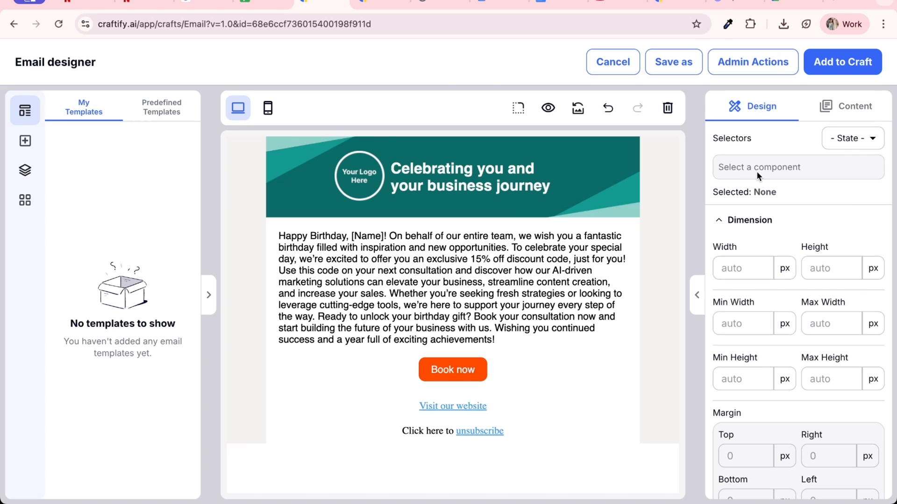
{"action": "left_click", "coordinate": [163, 111]}
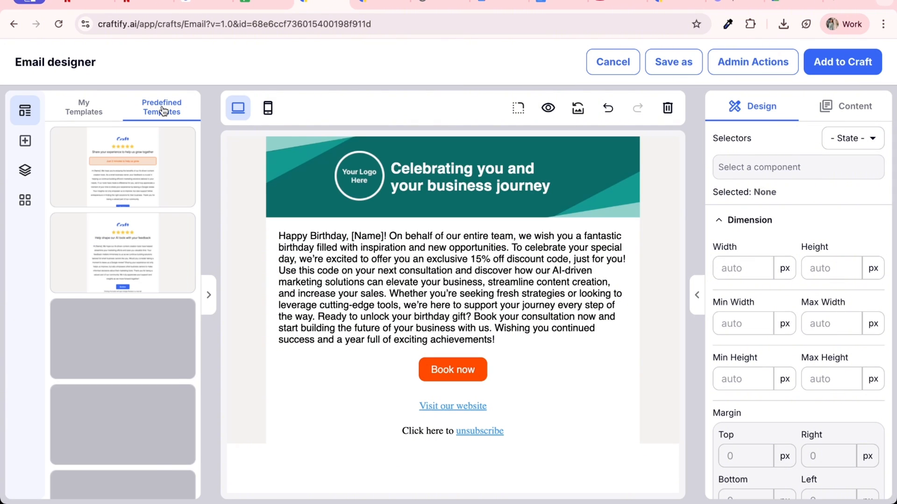
{"action": "scroll", "coordinate": [143, 149], "scroll_direction": "down", "scroll_amount": 2}
{"action": "scroll", "coordinate": [143, 149], "scroll_direction": "down", "scroll_amount": 10}
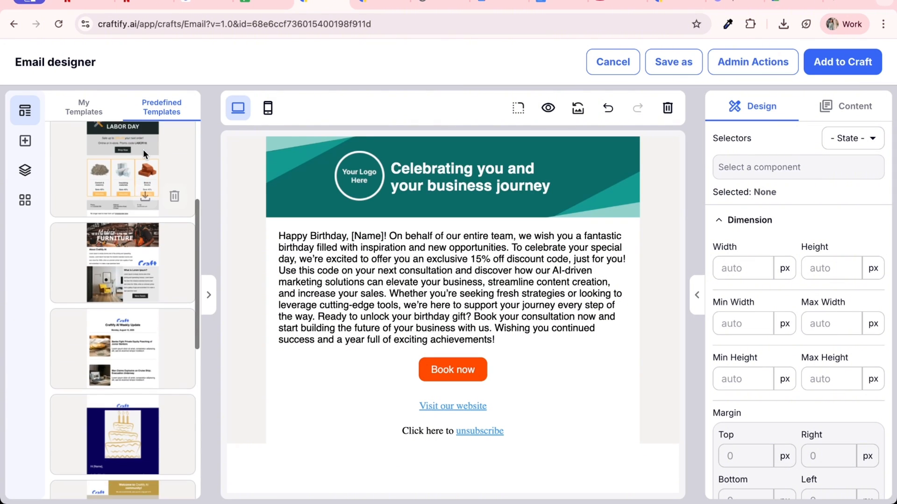
{"action": "scroll", "coordinate": [143, 187], "scroll_direction": "up", "scroll_amount": 5}
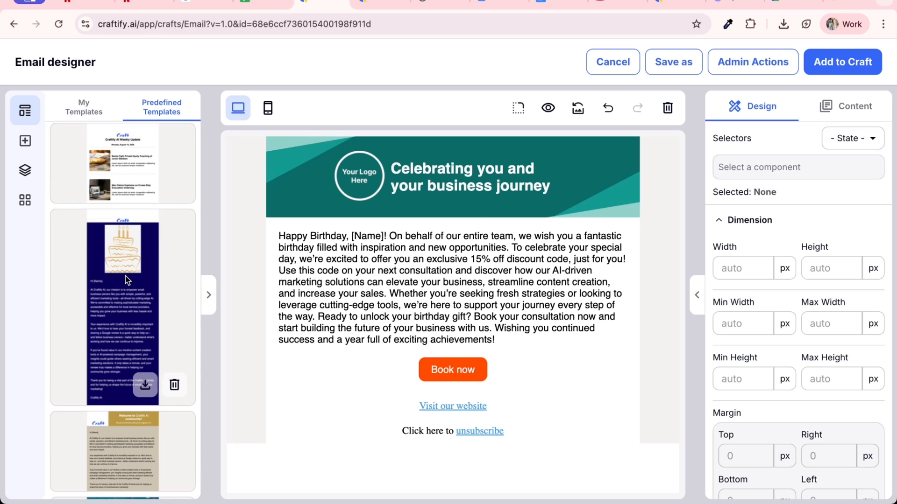
{"action": "left_click", "coordinate": [125, 276]}
{"action": "left_click", "coordinate": [534, 312]}
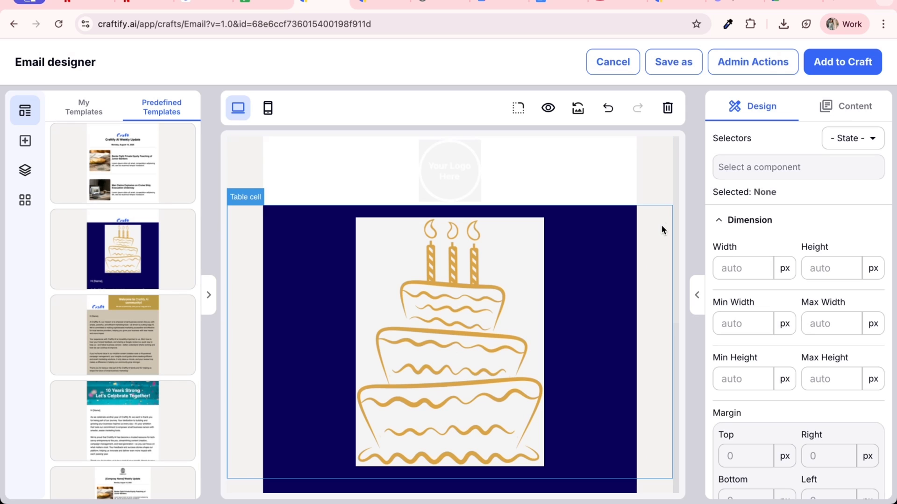
{"action": "scroll", "coordinate": [660, 225], "scroll_direction": "down", "scroll_amount": 5}
{"action": "scroll", "coordinate": [661, 225], "scroll_direction": "down", "scroll_amount": 2}
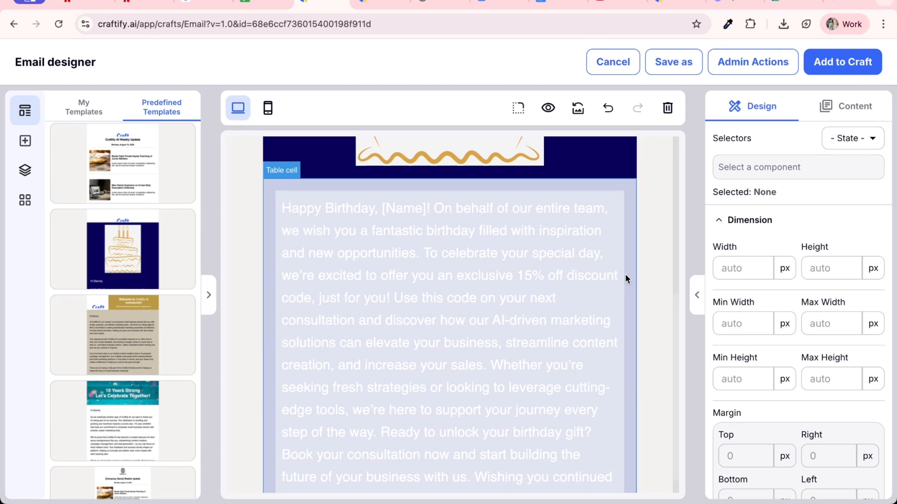
{"action": "scroll", "coordinate": [677, 326], "scroll_direction": "down", "scroll_amount": 1}
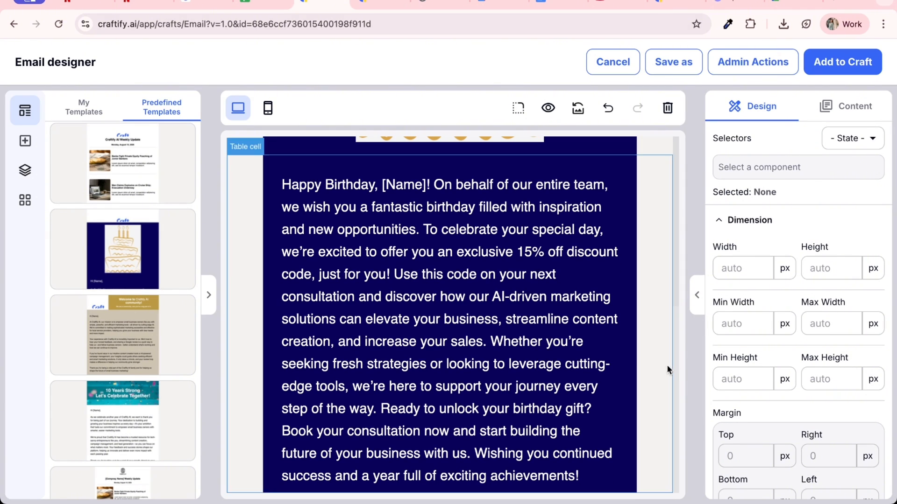
{"action": "scroll", "coordinate": [654, 362], "scroll_direction": "up", "scroll_amount": 10}
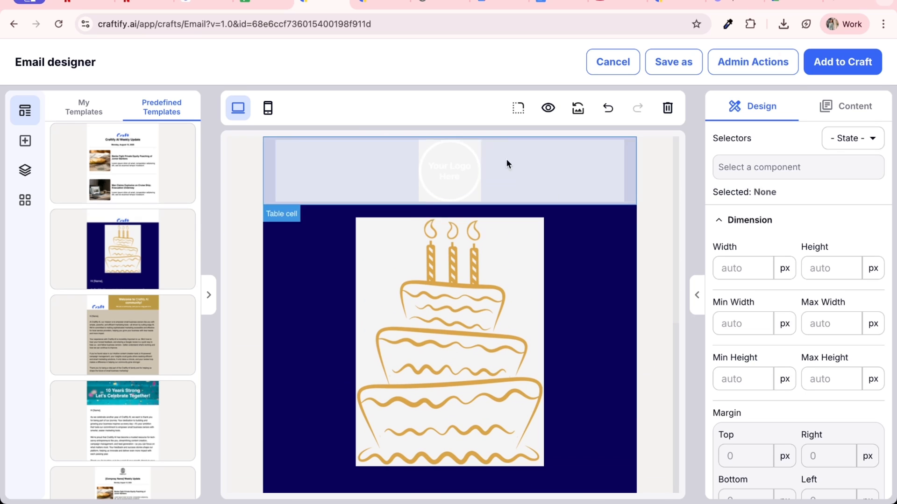
Step: Replace the logo placeholder above the cake with the blue and yellow logo from the visual designer's assets
{"action": "left_click", "coordinate": [447, 165]}
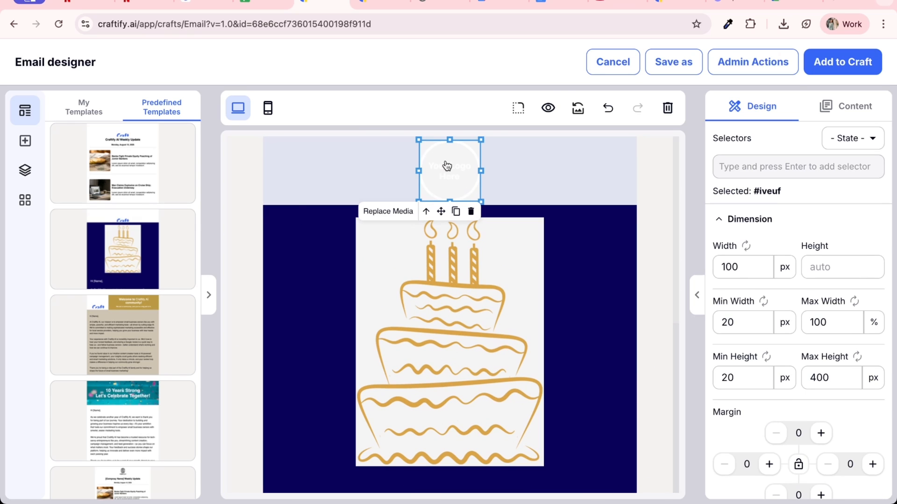
{"action": "double_click", "coordinate": [441, 192]}
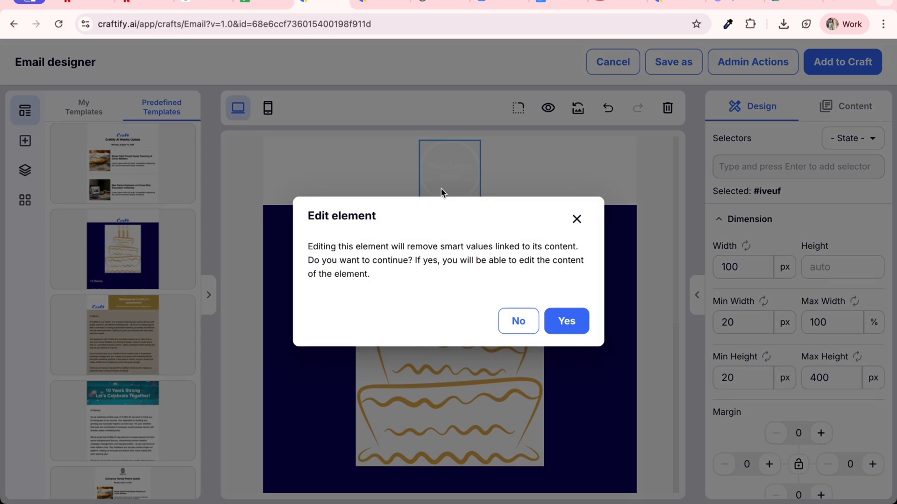
{"action": "left_click", "coordinate": [569, 321]}
{"action": "left_click", "coordinate": [399, 211]}
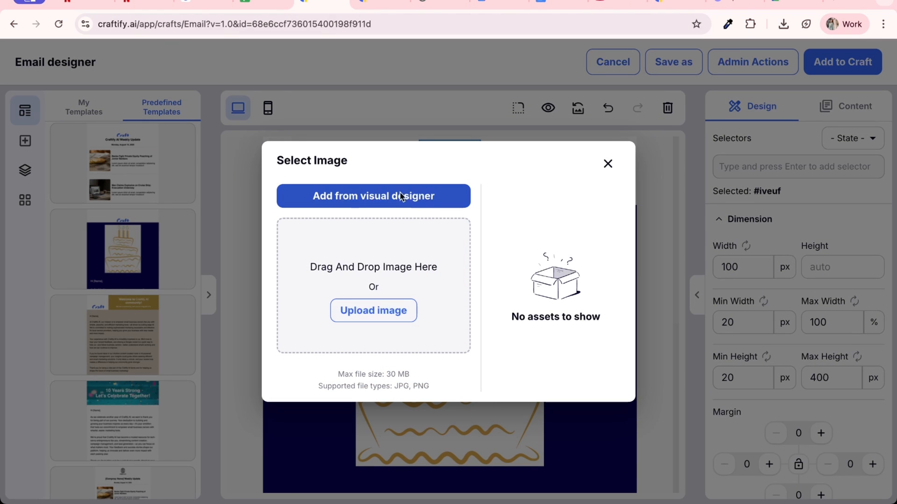
{"action": "left_click", "coordinate": [400, 196]}
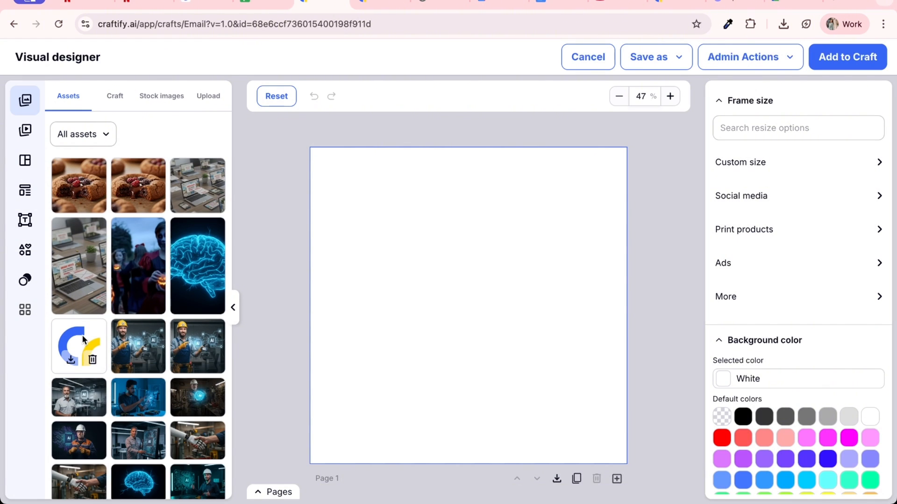
{"action": "left_click", "coordinate": [84, 340]}
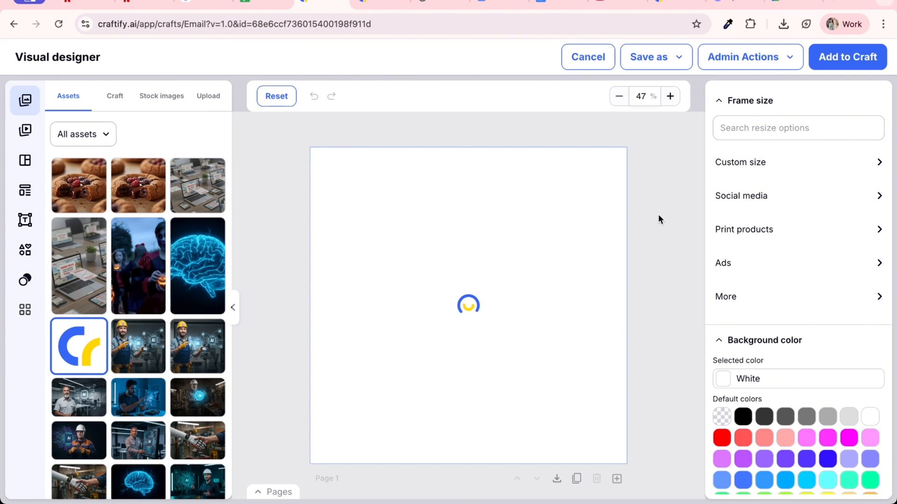
{"action": "left_click", "coordinate": [859, 52]}
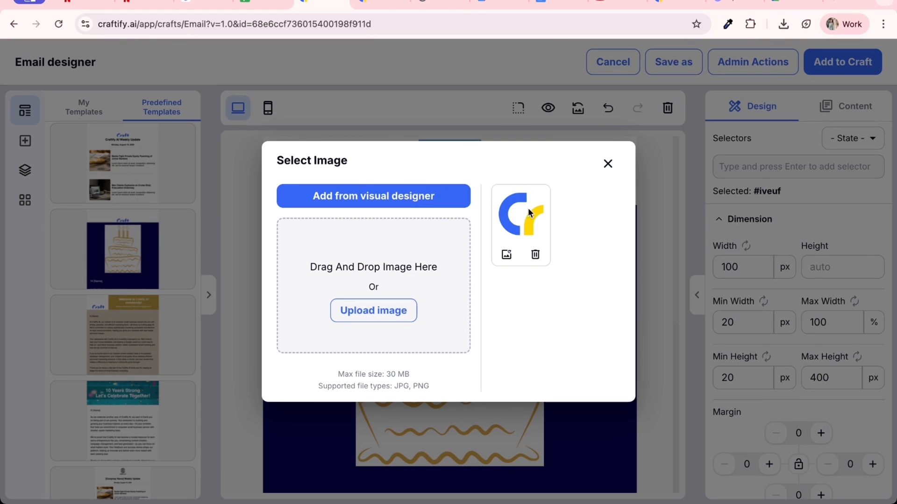
{"action": "left_click", "coordinate": [506, 255]}
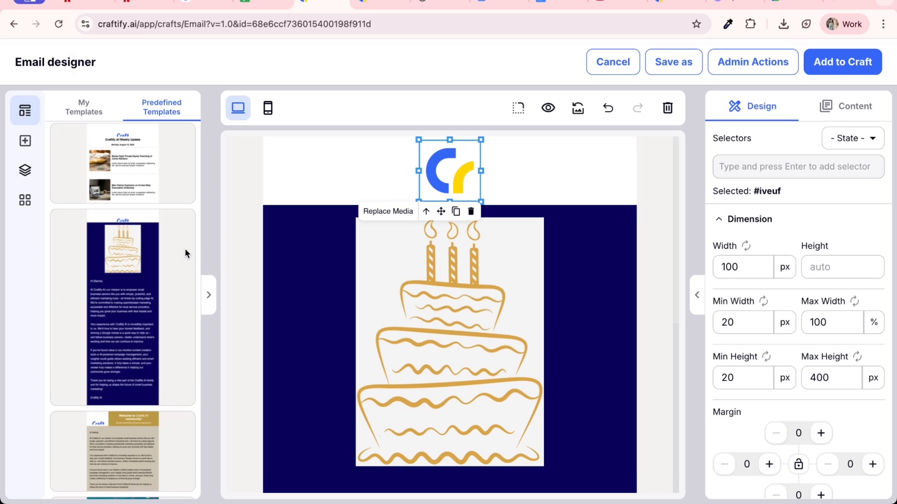
Step: Look through the business logo and social media link elements, the email's layer structure, and the available layout and content blocks
{"action": "left_click", "coordinate": [22, 206]}
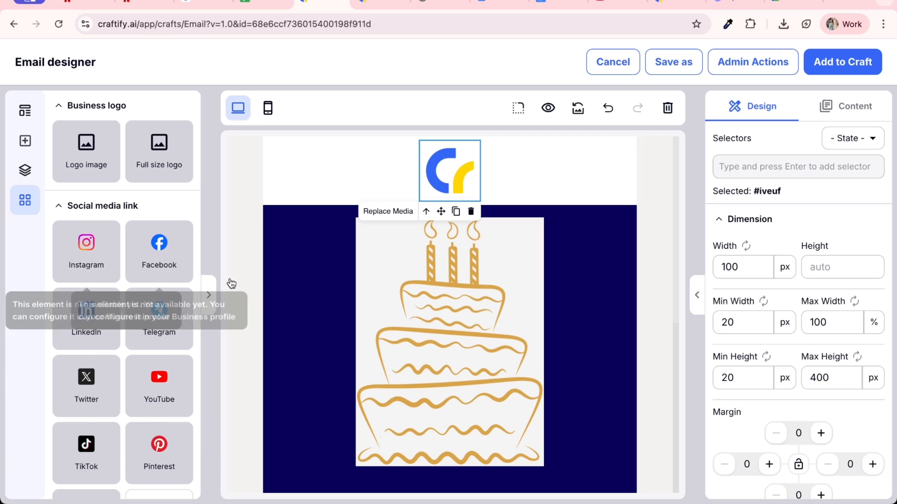
{"action": "scroll", "coordinate": [340, 410], "scroll_direction": "down", "scroll_amount": 1}
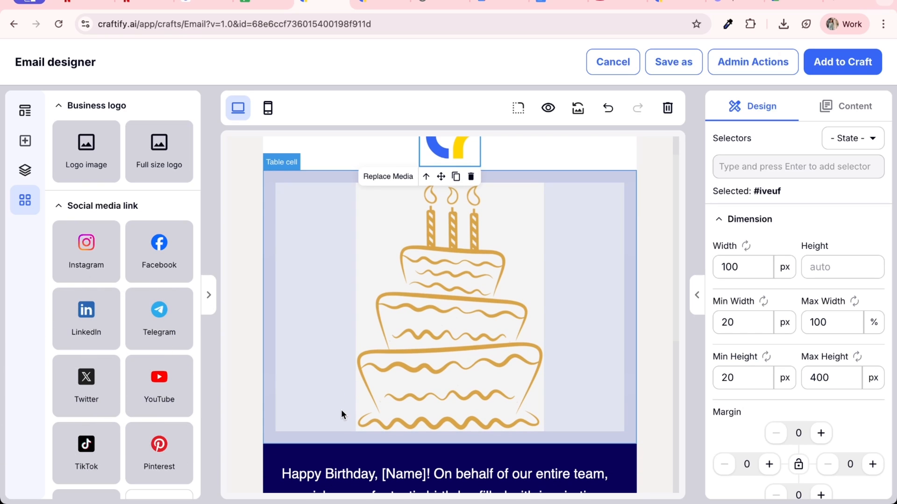
{"action": "left_click", "coordinate": [25, 172]}
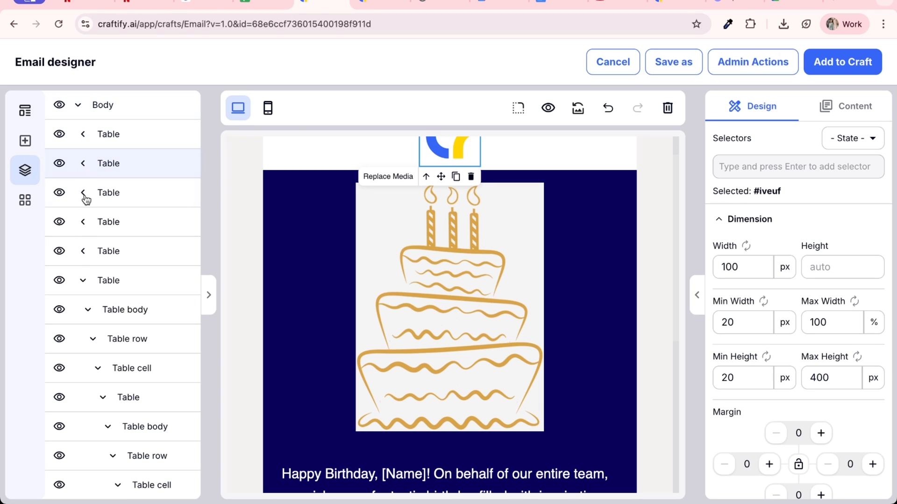
{"action": "scroll", "coordinate": [83, 398], "scroll_direction": "down", "scroll_amount": 1}
{"action": "scroll", "coordinate": [83, 399], "scroll_direction": "up", "scroll_amount": 1}
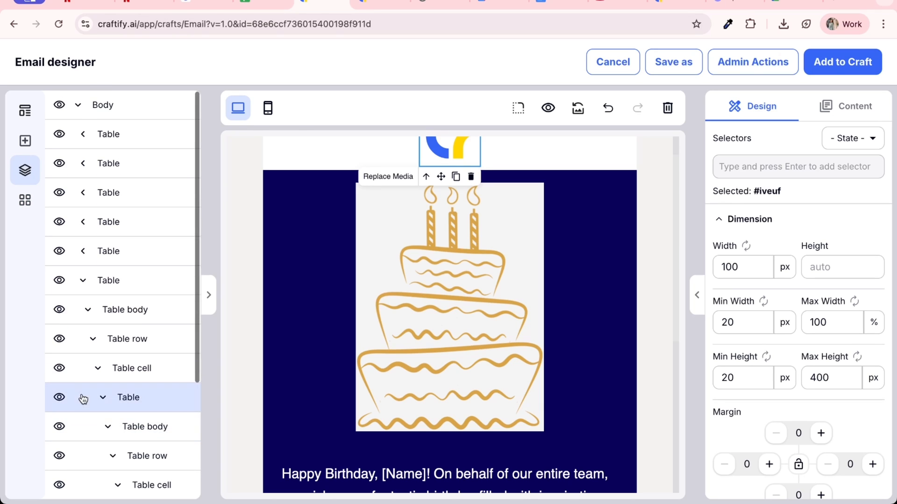
{"action": "left_click", "coordinate": [25, 142]}
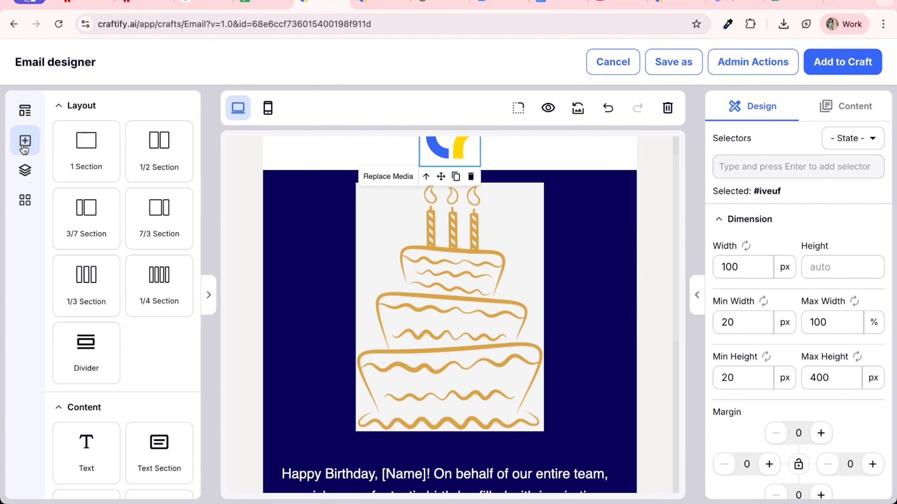
Step: Add an image section directly below the birthday message text in the email body
{"action": "scroll", "coordinate": [300, 362], "scroll_direction": "down", "scroll_amount": 2}
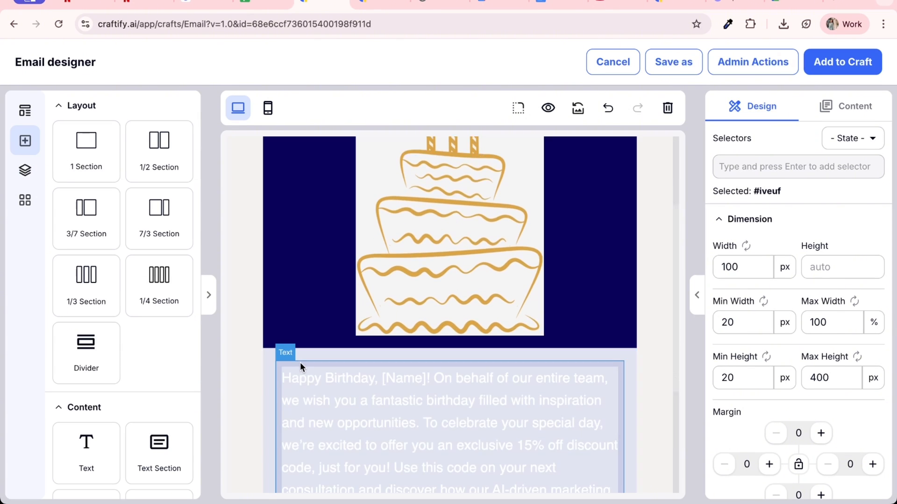
{"action": "scroll", "coordinate": [300, 362], "scroll_direction": "down", "scroll_amount": 4}
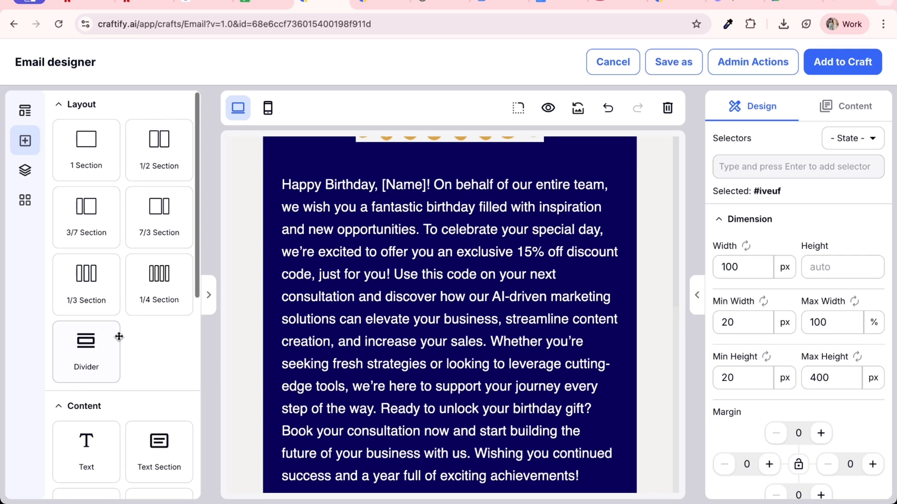
{"action": "scroll", "coordinate": [119, 337], "scroll_direction": "down", "scroll_amount": 6}
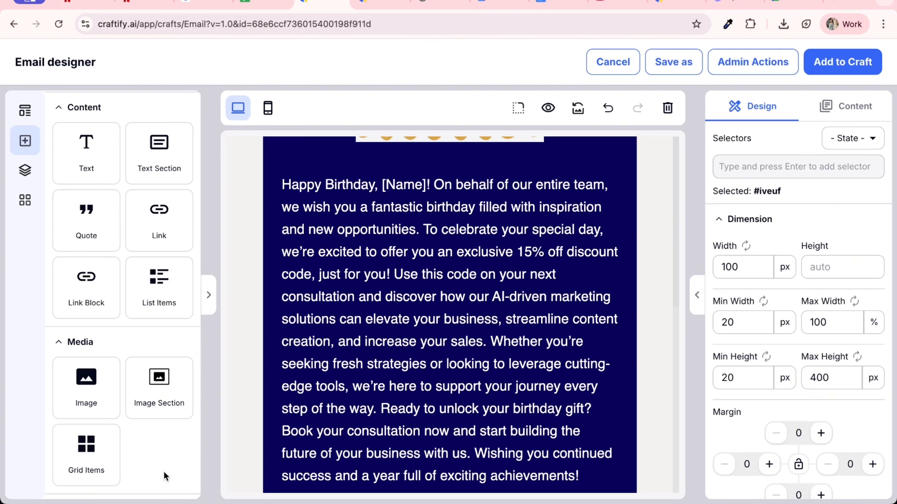
{"action": "left_click_drag", "start_coordinate": [150, 382], "coordinate": [272, 494]}
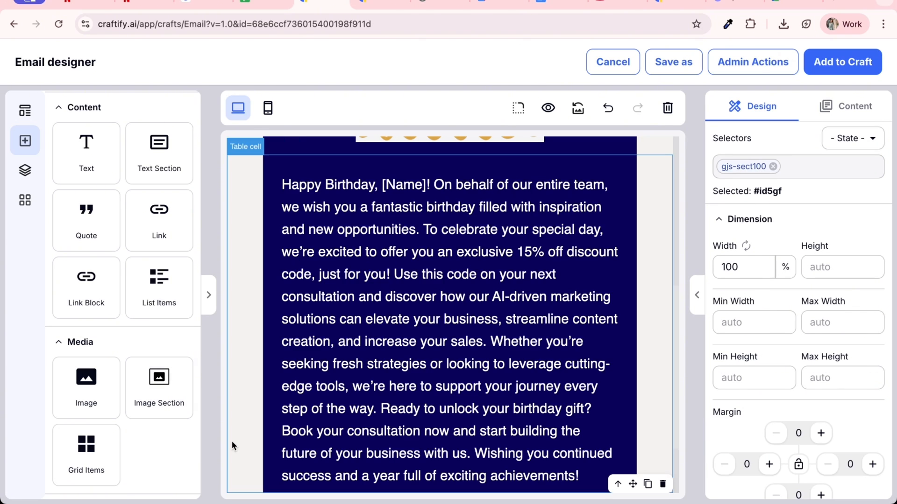
Step: Replace the new image placeholder with the chocolate berry cookie image from the visual designer's assets and check its placement below the message
{"action": "left_click", "coordinate": [441, 452]}
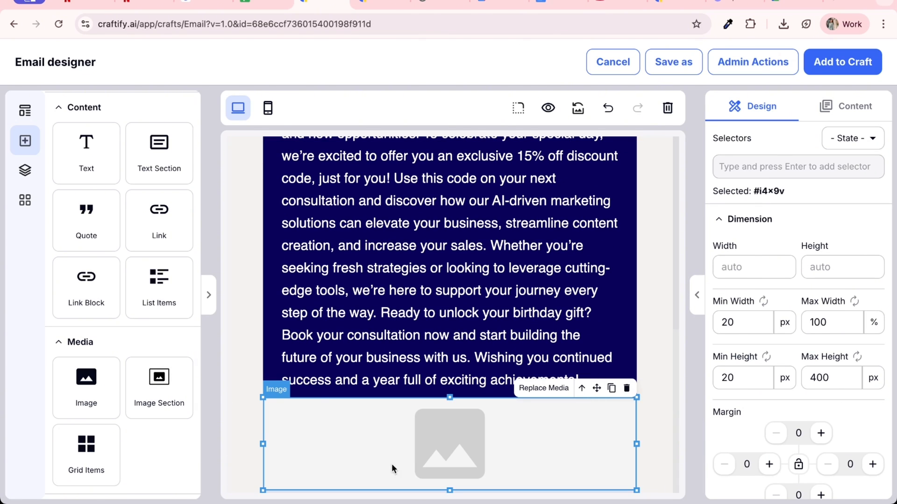
{"action": "left_click", "coordinate": [544, 389]}
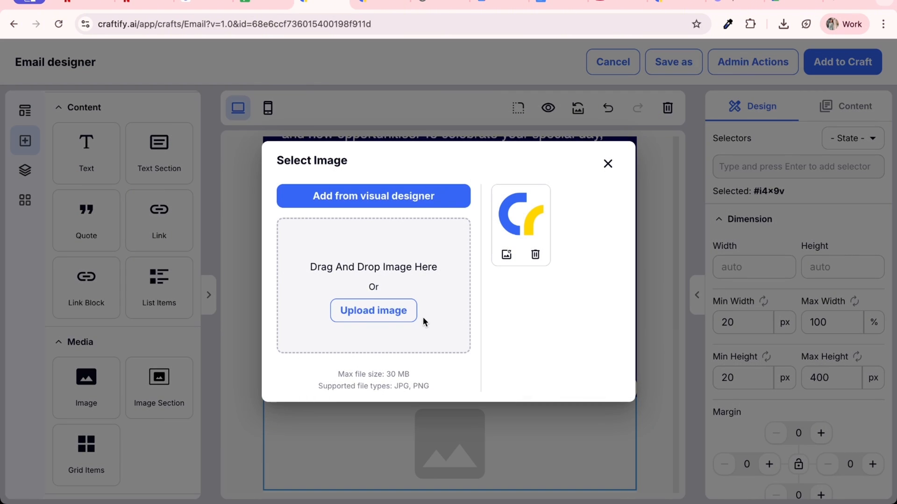
{"action": "left_click", "coordinate": [438, 204]}
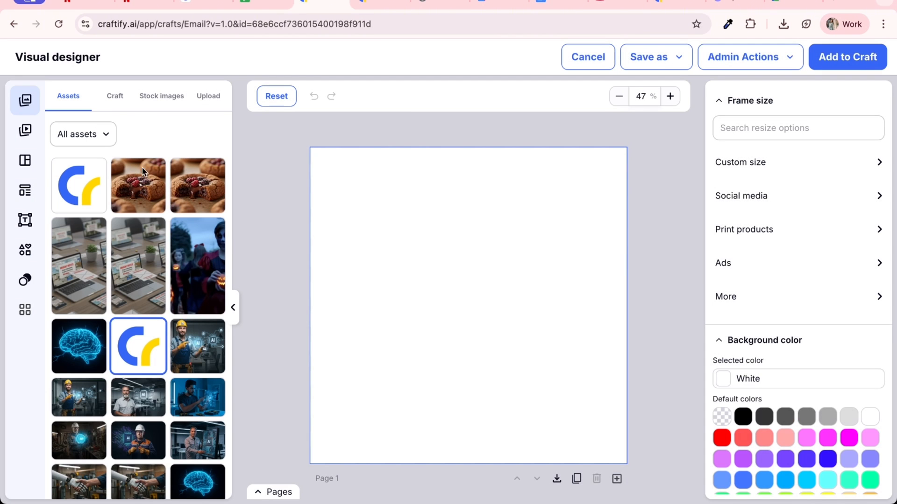
{"action": "left_click", "coordinate": [139, 182]}
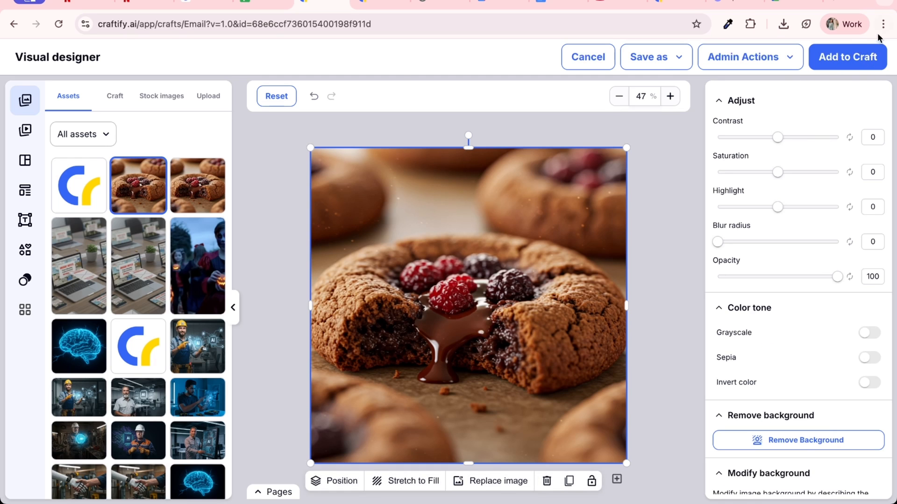
{"action": "left_click", "coordinate": [877, 59]}
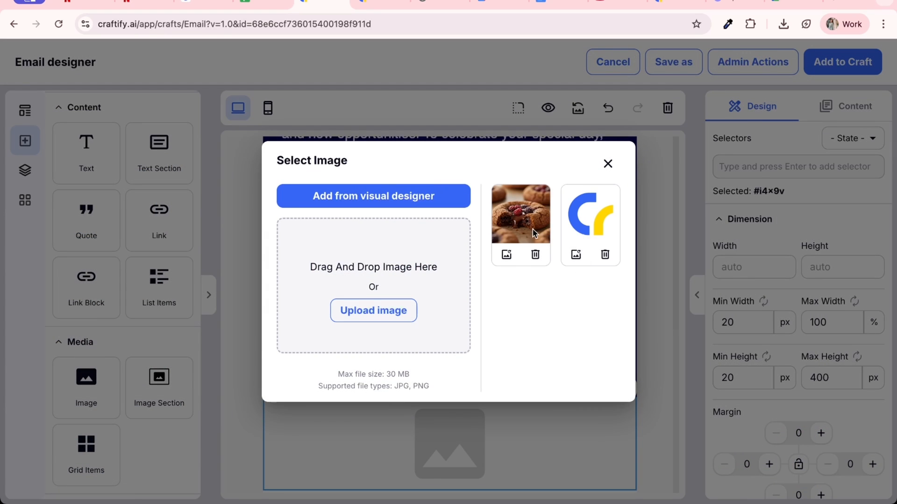
{"action": "left_click", "coordinate": [513, 240]}
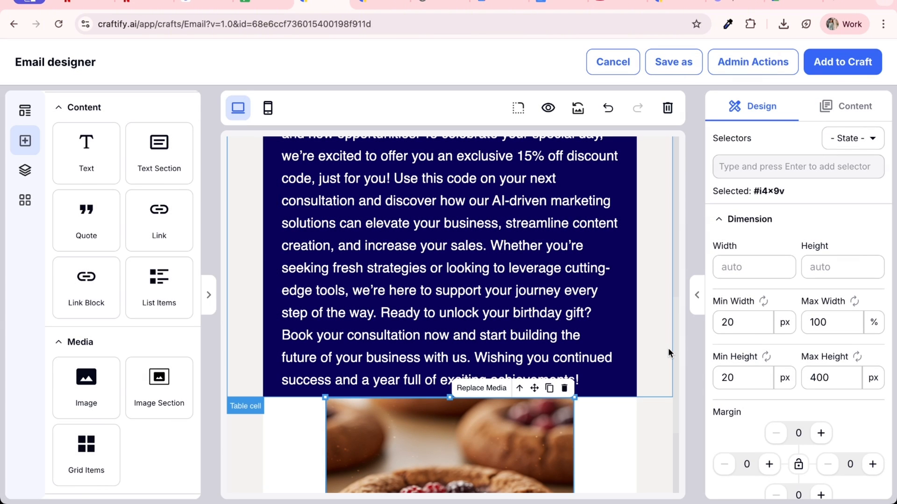
{"action": "left_click", "coordinate": [656, 355]}
{"action": "scroll", "coordinate": [657, 356], "scroll_direction": "down", "scroll_amount": 3}
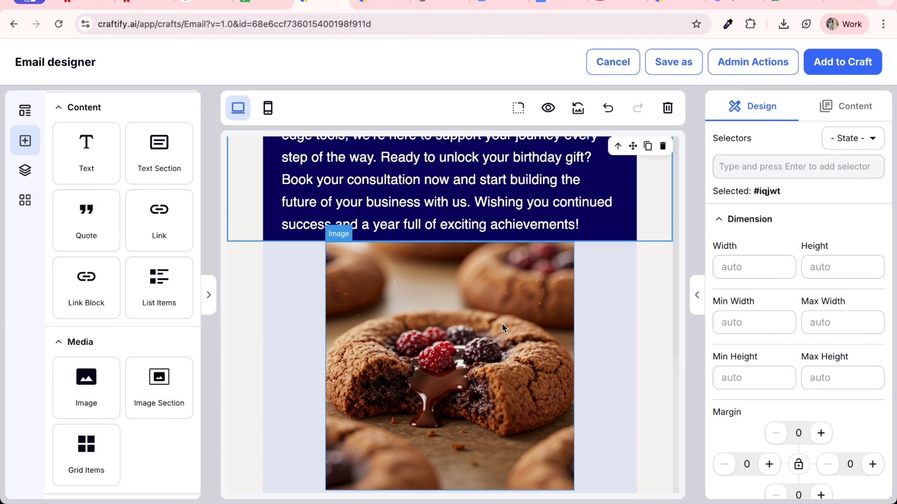
{"action": "scroll", "coordinate": [373, 299], "scroll_direction": "up", "scroll_amount": 3}
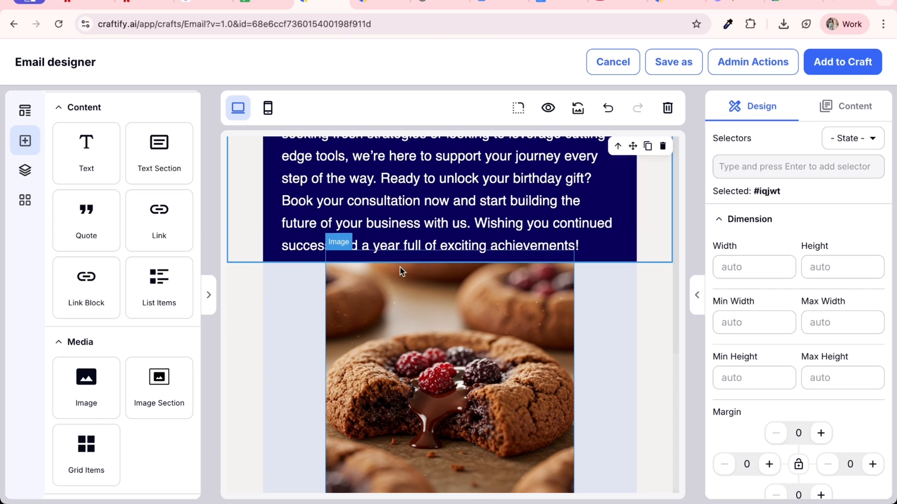
Step: Unlock the birthday message for editing and make its whole text bold and underlined
{"action": "left_click", "coordinate": [414, 271]}
{"action": "double_click", "coordinate": [420, 268]}
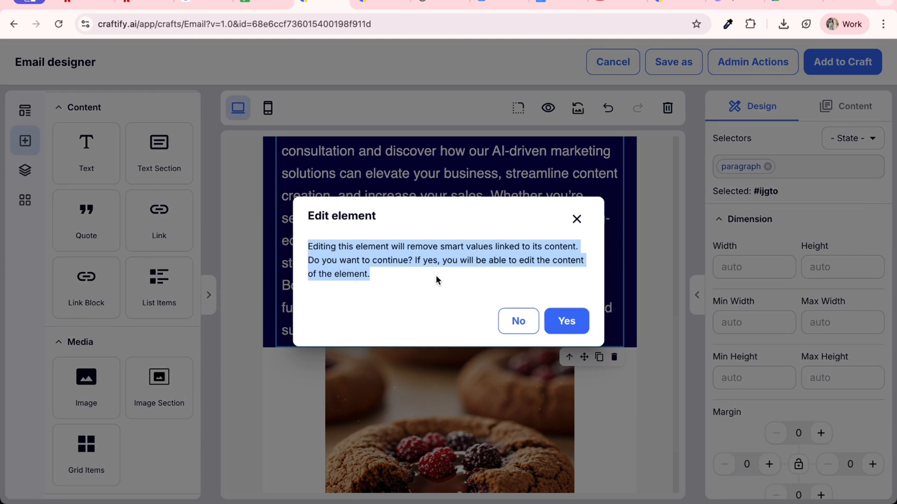
{"action": "left_click", "coordinate": [566, 321]}
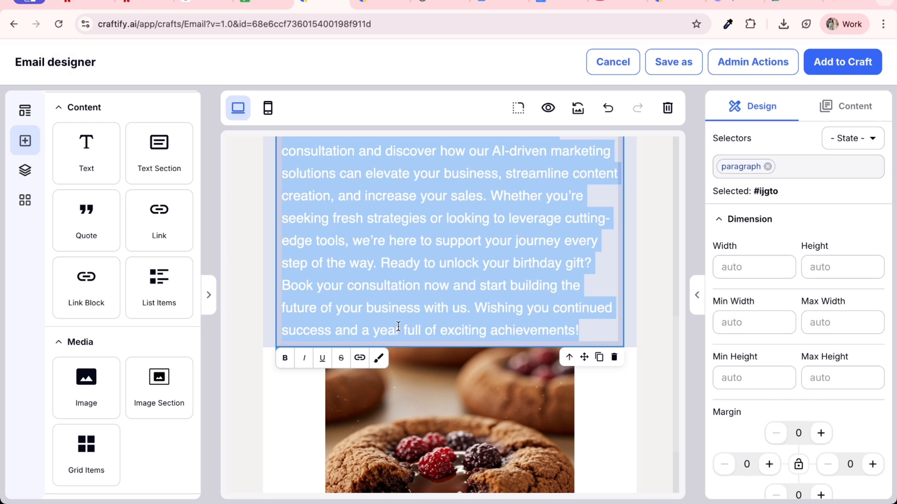
{"action": "left_click", "coordinate": [287, 358]}
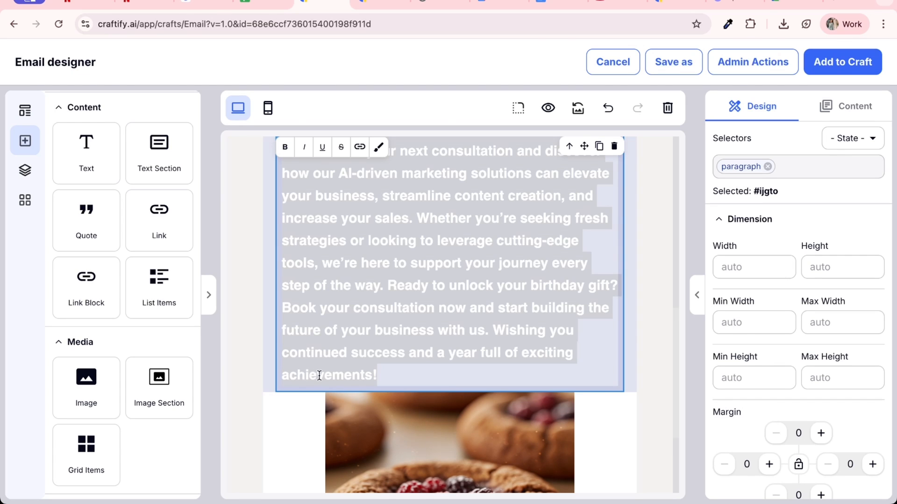
{"action": "left_click", "coordinate": [323, 147]}
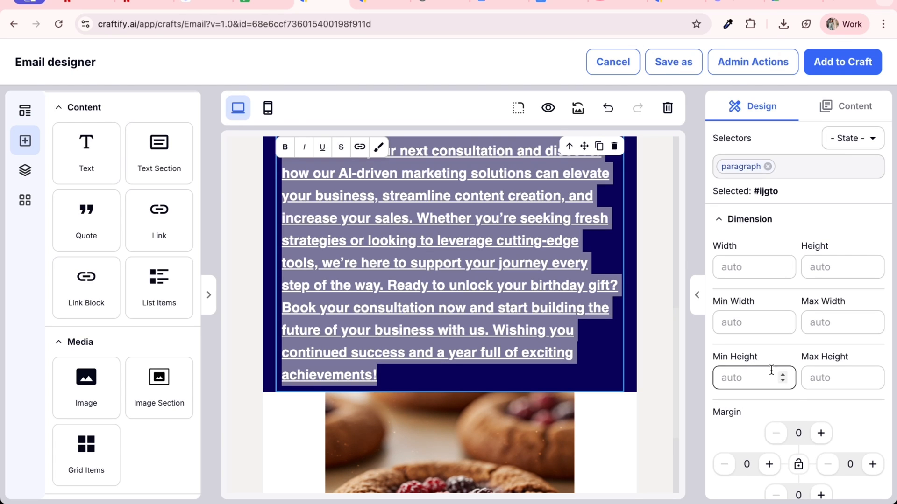
Step: Try Times New Roman on the birthday message and settle on Georgia as its font
{"action": "scroll", "coordinate": [798, 198], "scroll_direction": "down", "scroll_amount": 10}
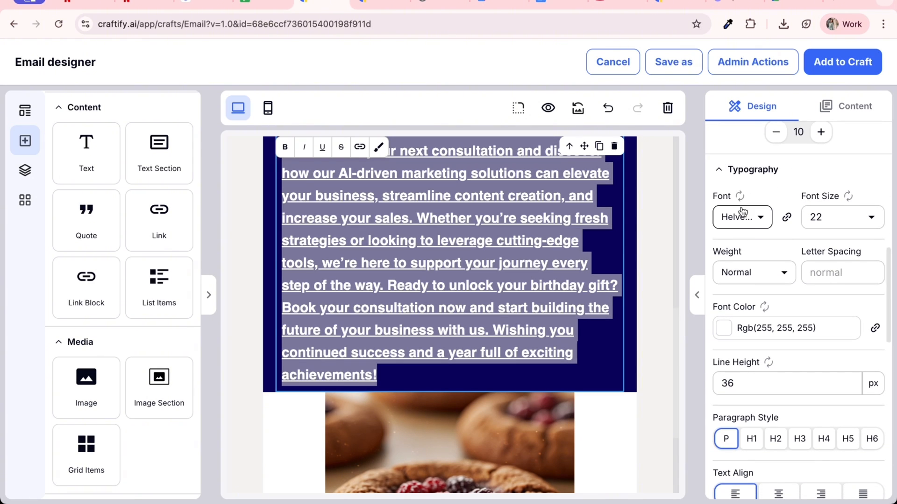
{"action": "left_click", "coordinate": [739, 217]}
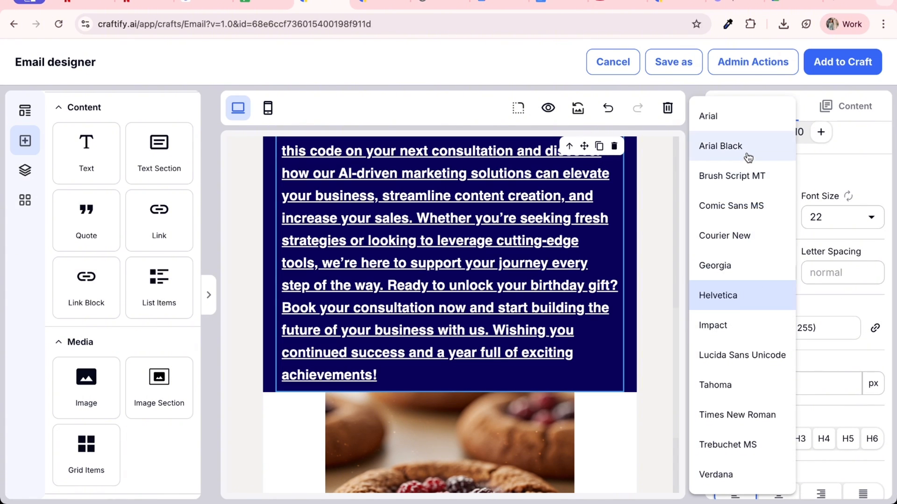
{"action": "left_click", "coordinate": [748, 416]}
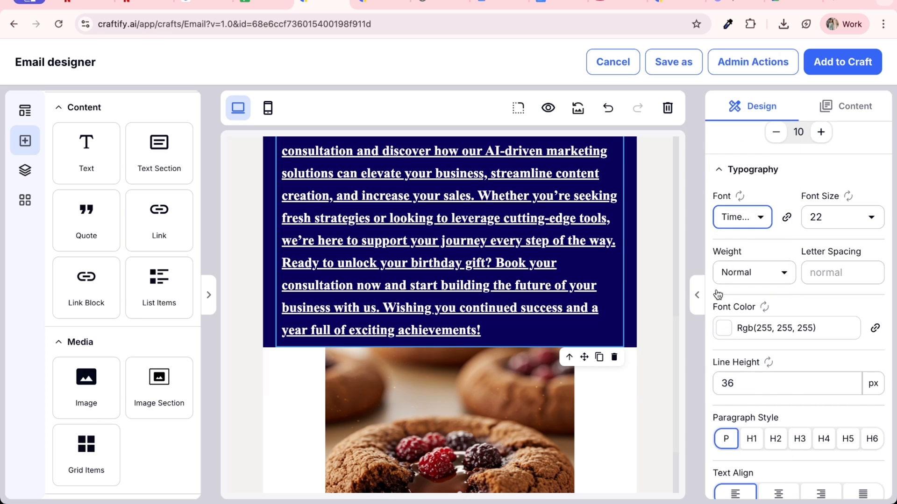
{"action": "left_click", "coordinate": [753, 218]}
{"action": "left_click", "coordinate": [753, 261]}
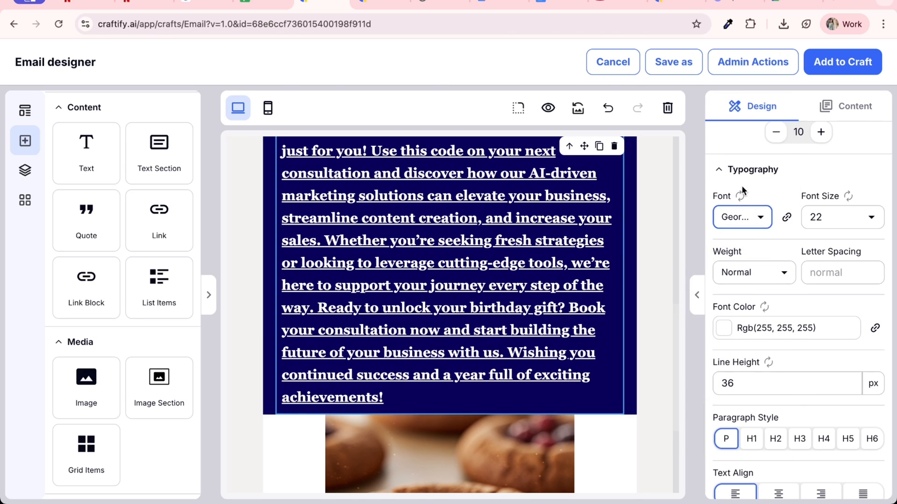
Step: Remove the underline from the whole birthday message
{"action": "left_click", "coordinate": [343, 186]}
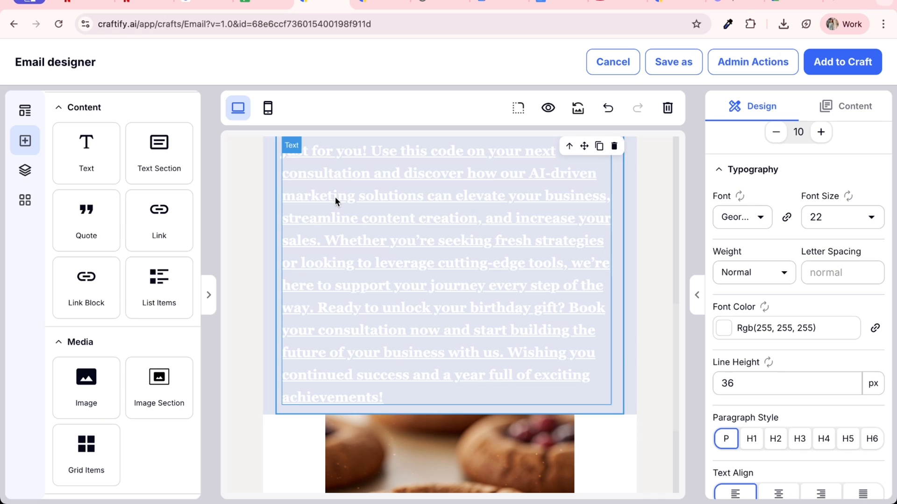
{"action": "triple_click", "coordinate": [360, 236]}
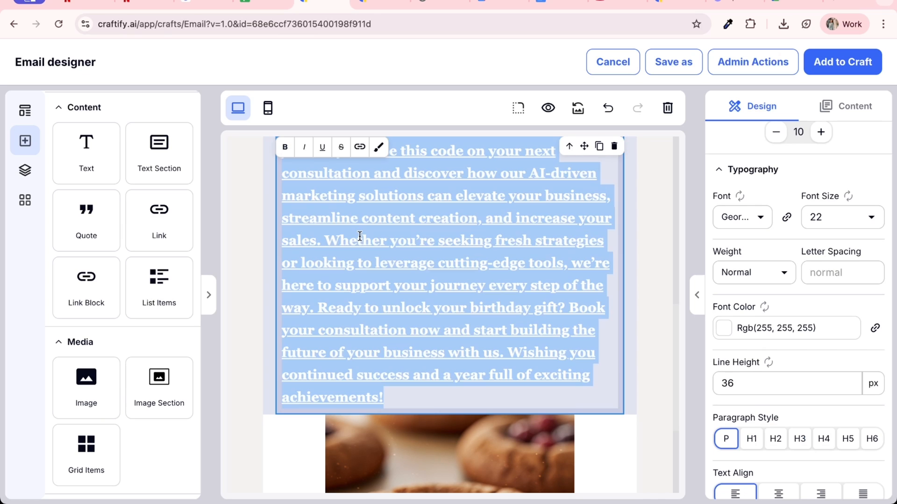
{"action": "left_click", "coordinate": [320, 148]}
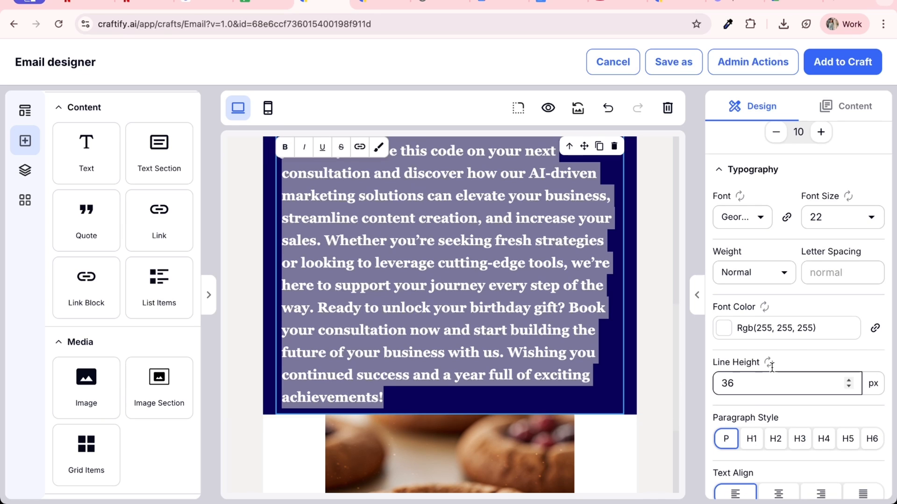
Step: Look through the message's remaining typography and decoration options, and check the email layout from the cake to the restyled text
{"action": "scroll", "coordinate": [785, 370], "scroll_direction": "down", "scroll_amount": 5}
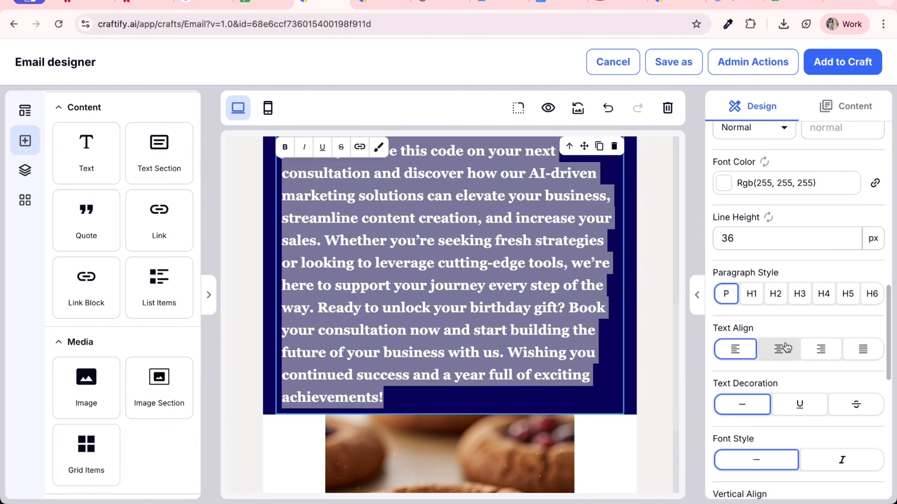
{"action": "scroll", "coordinate": [786, 347], "scroll_direction": "down", "scroll_amount": 6}
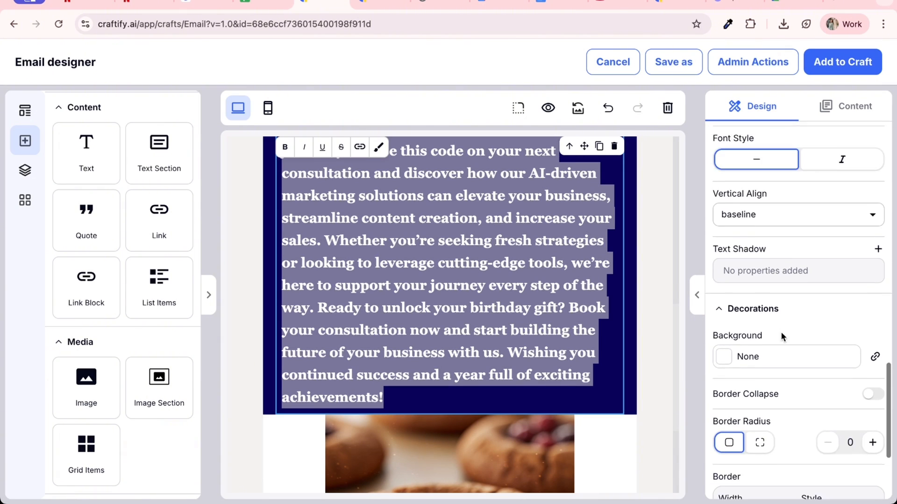
{"action": "scroll", "coordinate": [781, 331], "scroll_direction": "down", "scroll_amount": 1}
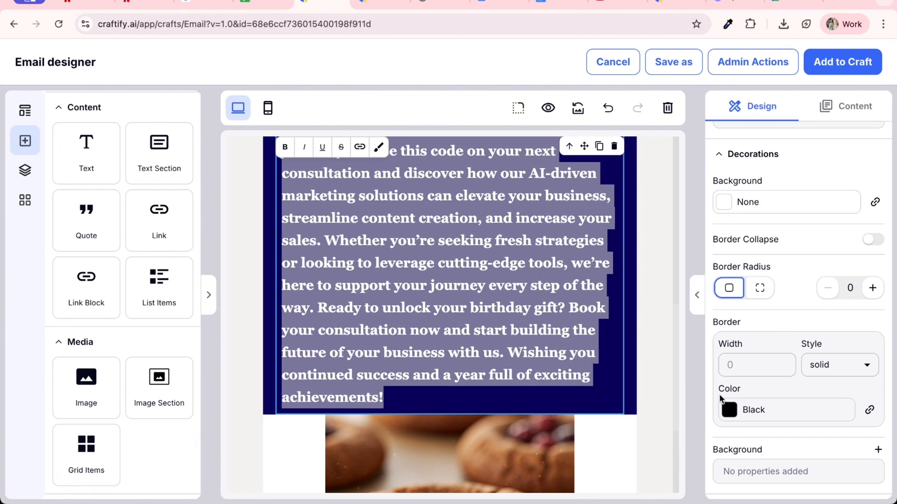
{"action": "left_click", "coordinate": [658, 416]}
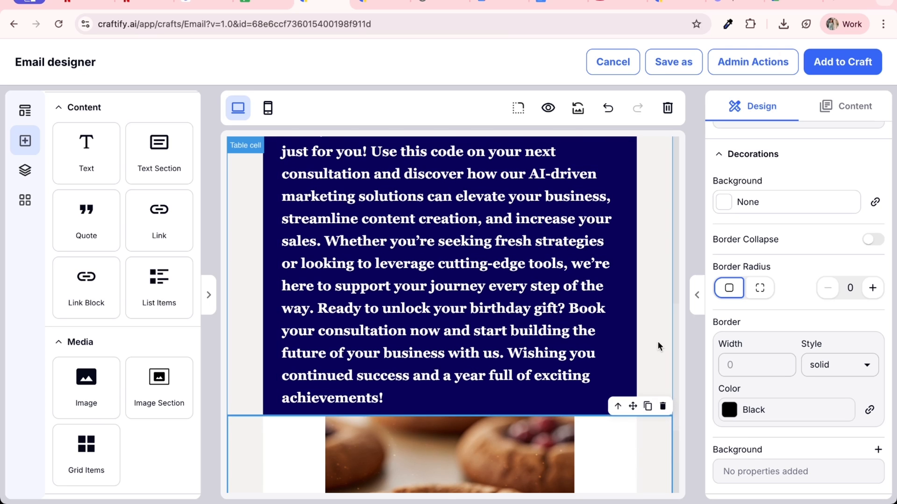
{"action": "scroll", "coordinate": [658, 343], "scroll_direction": "up", "scroll_amount": 5}
{"action": "scroll", "coordinate": [659, 347], "scroll_direction": "up", "scroll_amount": 2}
{"action": "scroll", "coordinate": [657, 342], "scroll_direction": "down", "scroll_amount": 4}
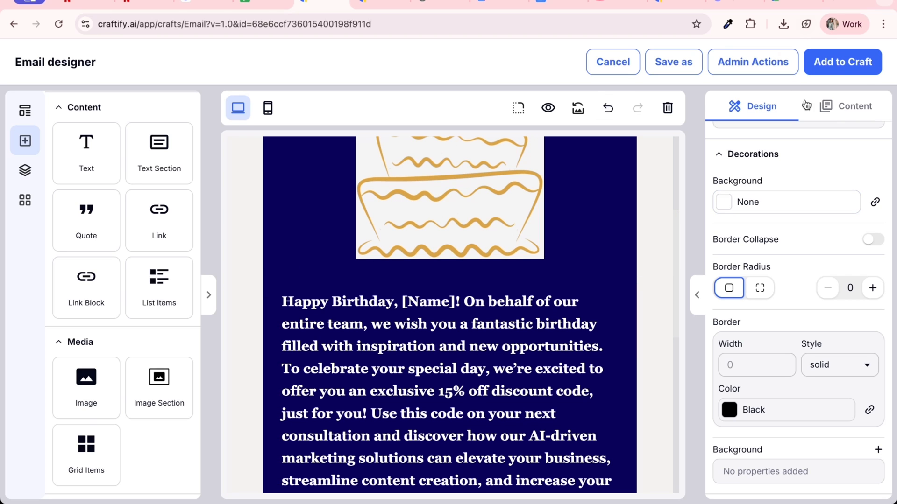
Step: Add the finished email design to the craft and review its body in the mobile and desktop previews
{"action": "left_click", "coordinate": [851, 64]}
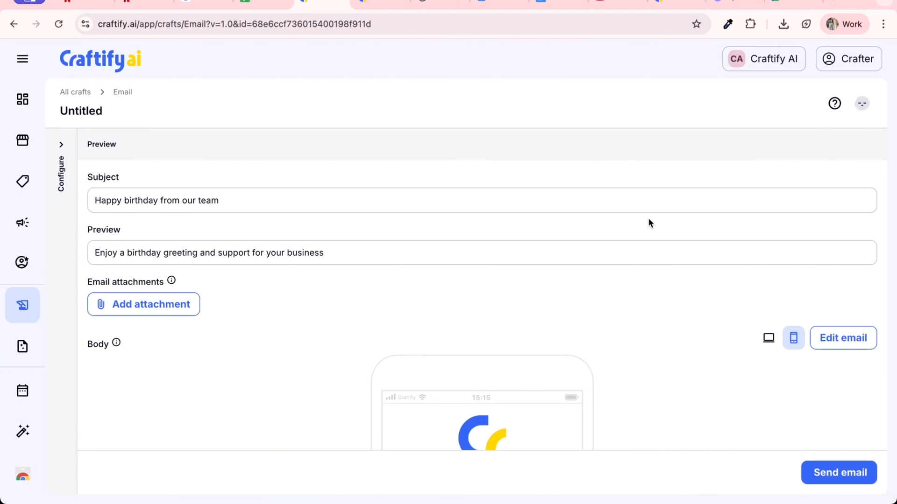
{"action": "scroll", "coordinate": [701, 234], "scroll_direction": "down", "scroll_amount": 3}
{"action": "scroll", "coordinate": [745, 252], "scroll_direction": "down", "scroll_amount": 4}
{"action": "scroll", "coordinate": [745, 257], "scroll_direction": "up", "scroll_amount": 3}
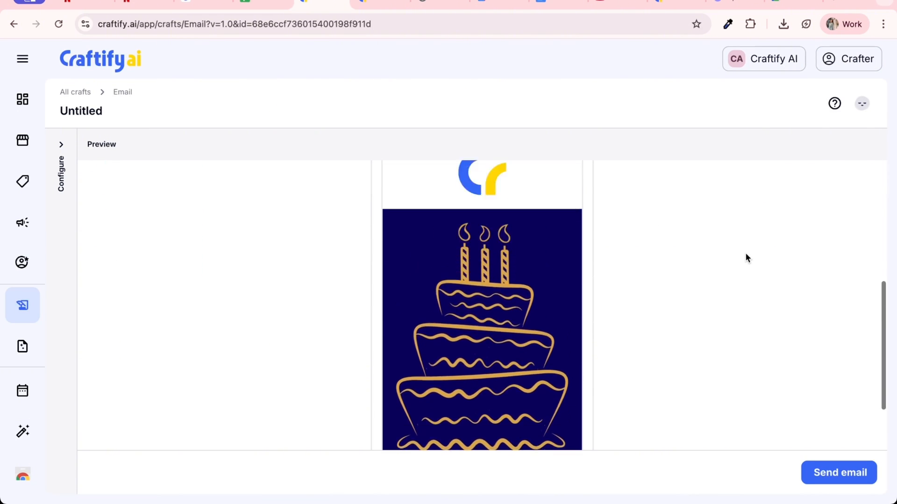
{"action": "left_click", "coordinate": [769, 167]}
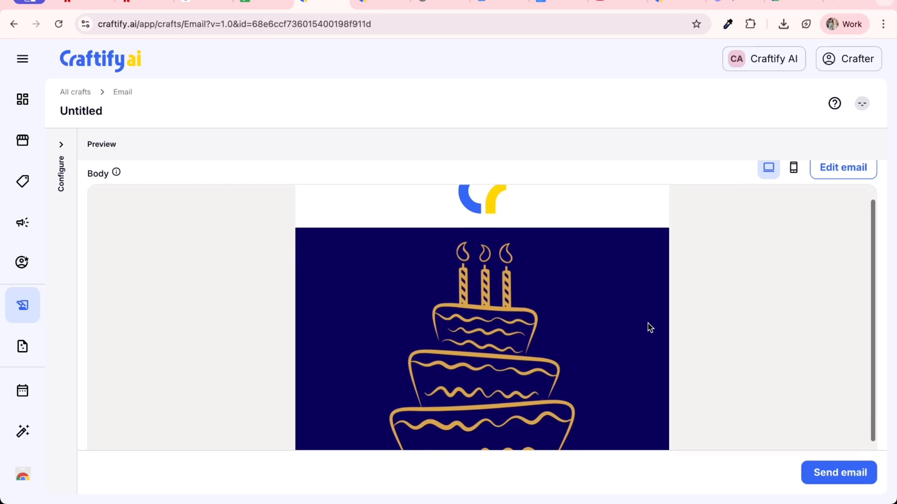
{"action": "scroll", "coordinate": [650, 328], "scroll_direction": "down", "scroll_amount": 2}
{"action": "scroll", "coordinate": [650, 328], "scroll_direction": "down", "scroll_amount": 10}
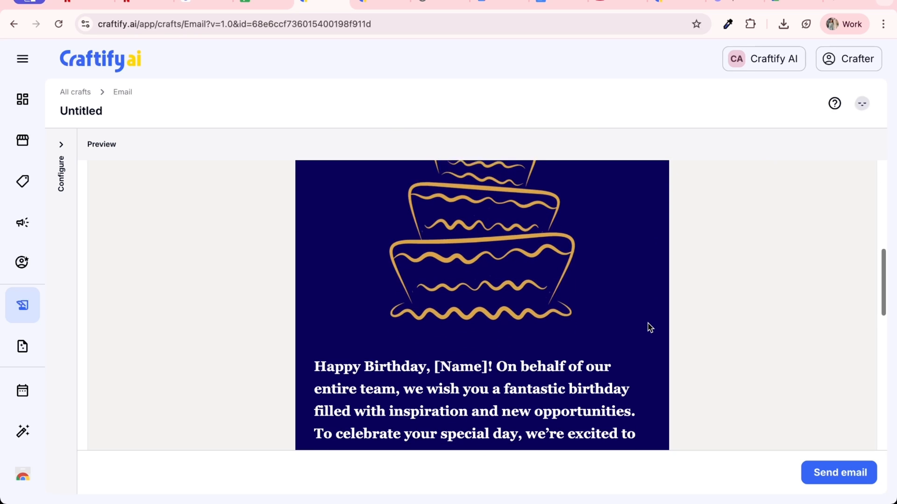
{"action": "scroll", "coordinate": [647, 325], "scroll_direction": "down", "scroll_amount": 2}
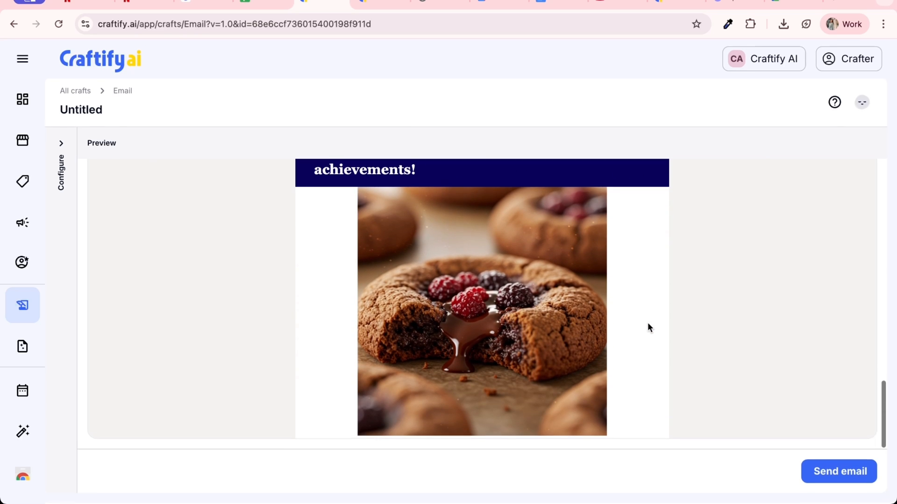
Step: Check the sender details in the email's sending setup, and choose all three subscribed contacts as recipients
{"action": "left_click", "coordinate": [847, 478]}
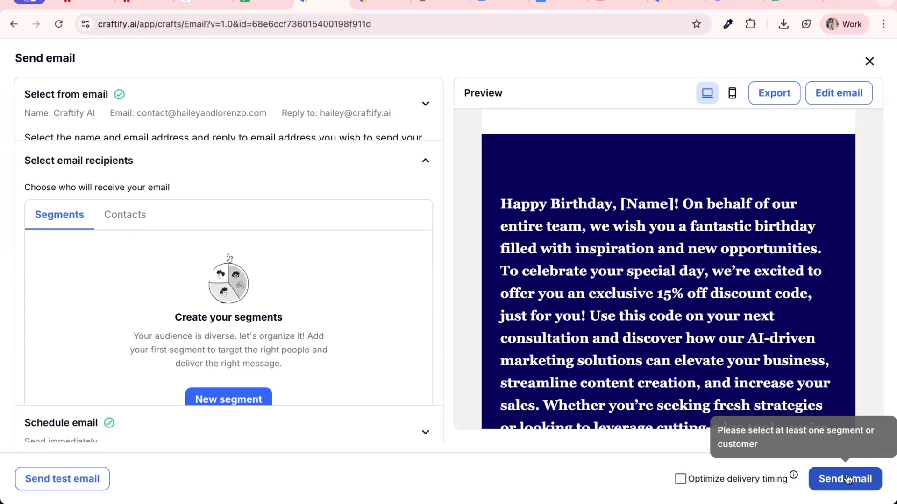
{"action": "left_click", "coordinate": [164, 98]}
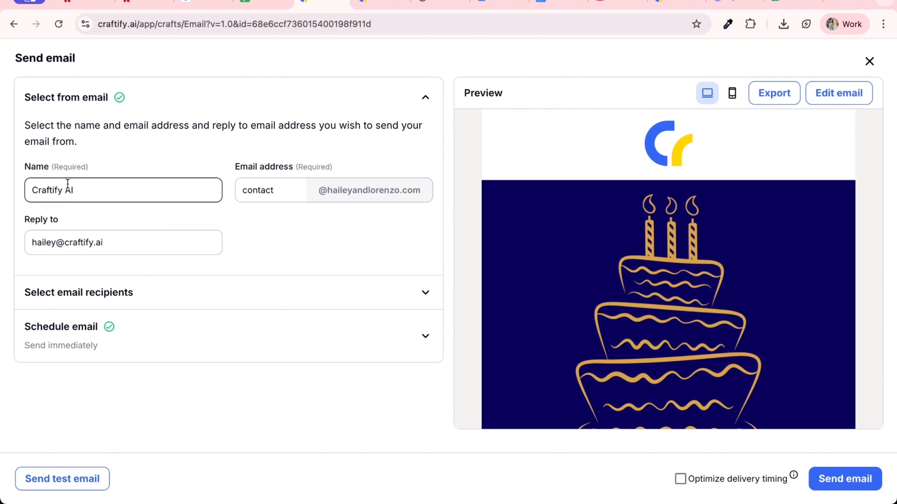
{"action": "left_click", "coordinate": [156, 288]}
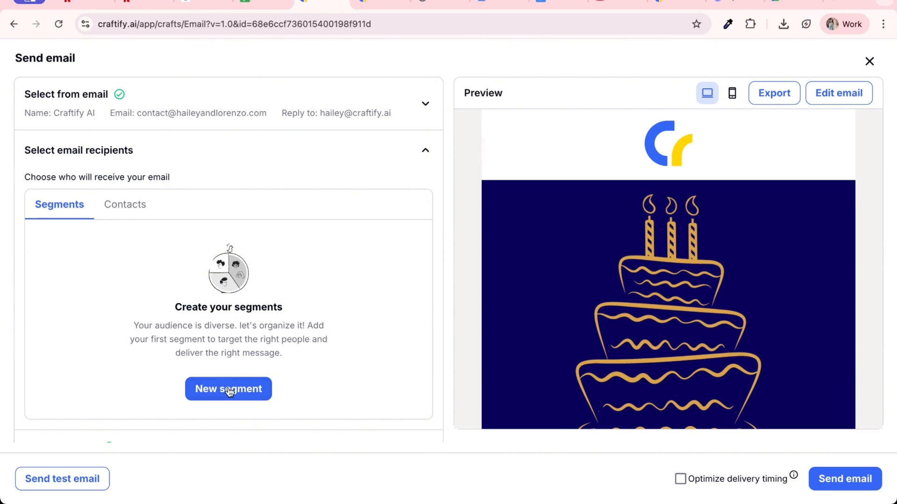
{"action": "left_click", "coordinate": [126, 208]}
{"action": "scroll", "coordinate": [216, 307], "scroll_direction": "down", "scroll_amount": 3}
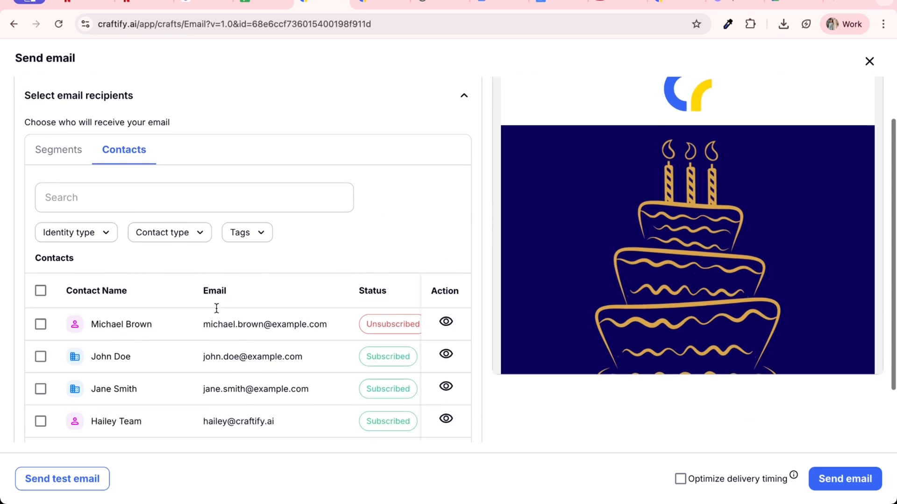
{"action": "left_click", "coordinate": [42, 337]}
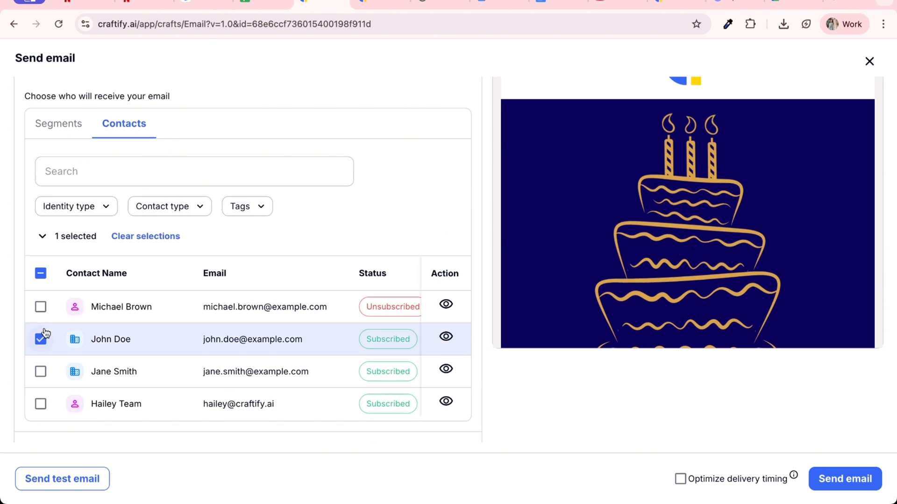
{"action": "left_click", "coordinate": [40, 372]}
{"action": "left_click", "coordinate": [40, 404]}
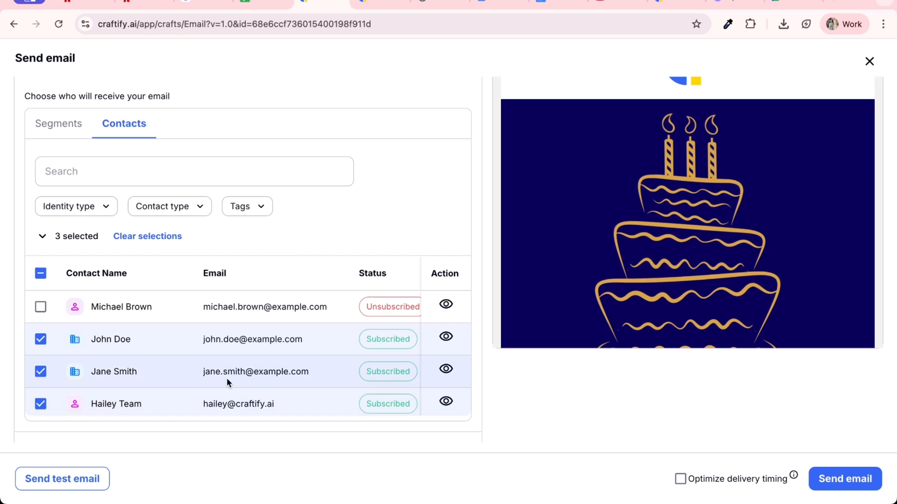
{"action": "scroll", "coordinate": [223, 330], "scroll_direction": "down", "scroll_amount": 2}
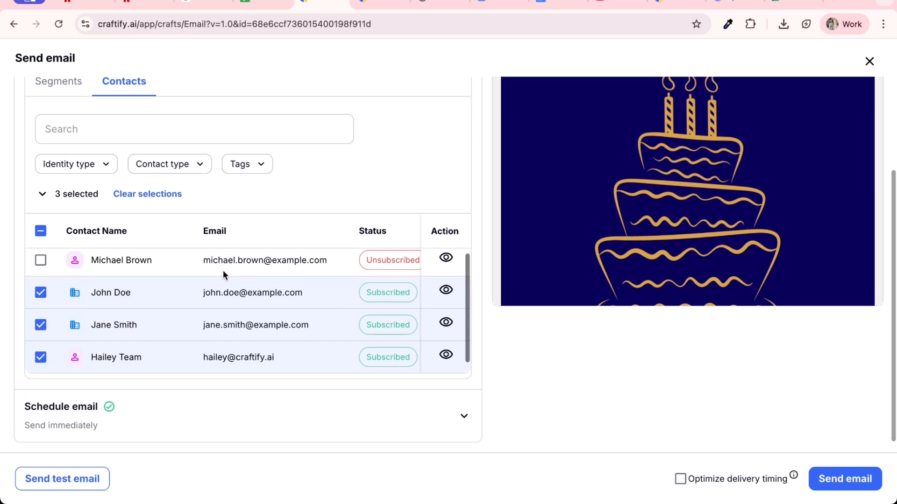
{"action": "scroll", "coordinate": [231, 434], "scroll_direction": "up", "scroll_amount": 1}
Step: Set the email to send later and choose 2025-10-24 as the sending date
{"action": "left_click", "coordinate": [234, 425]}
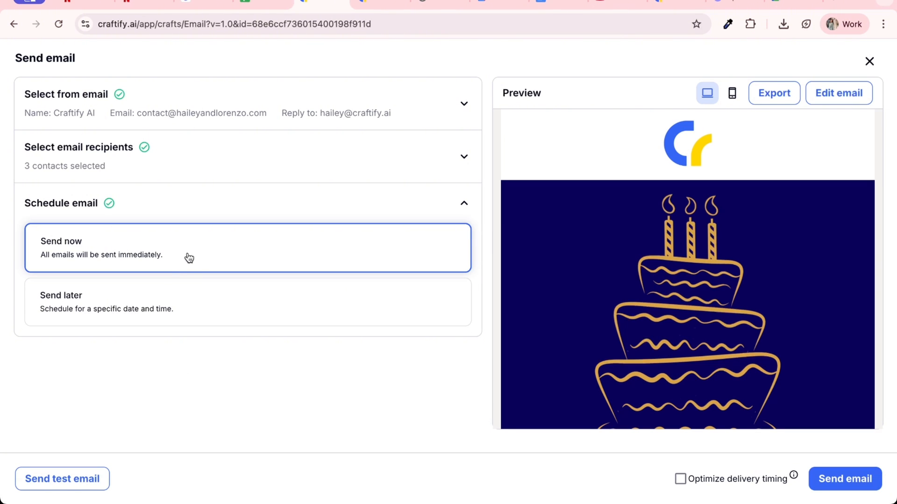
{"action": "left_click", "coordinate": [84, 313]}
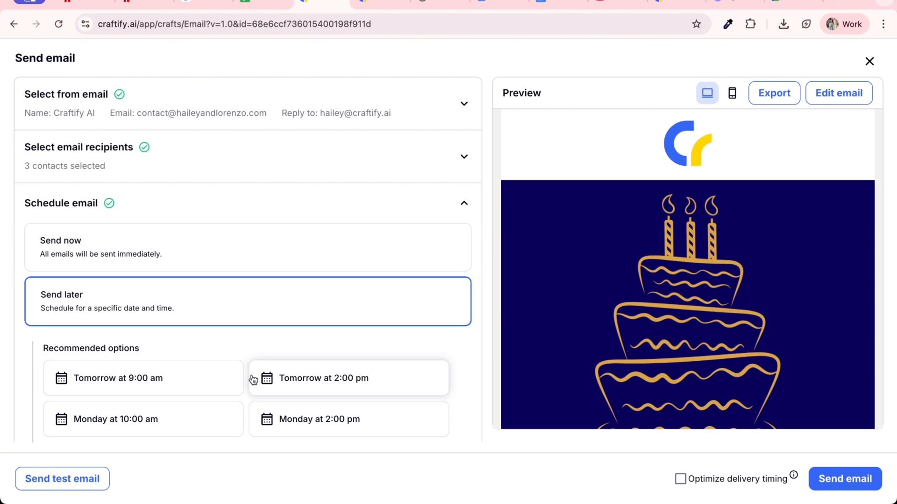
{"action": "left_click_drag", "start_coordinate": [252, 376], "coordinate": [290, 493]}
{"action": "left_click", "coordinate": [325, 442]}
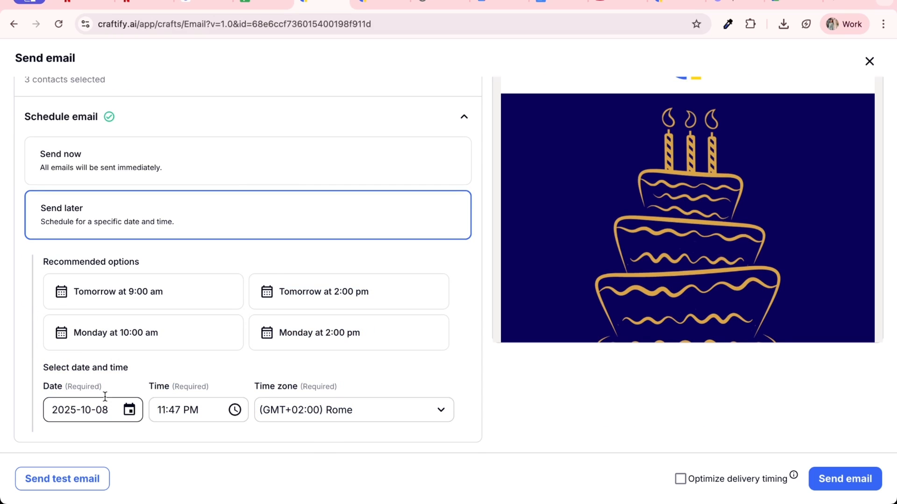
{"action": "left_click", "coordinate": [129, 410]}
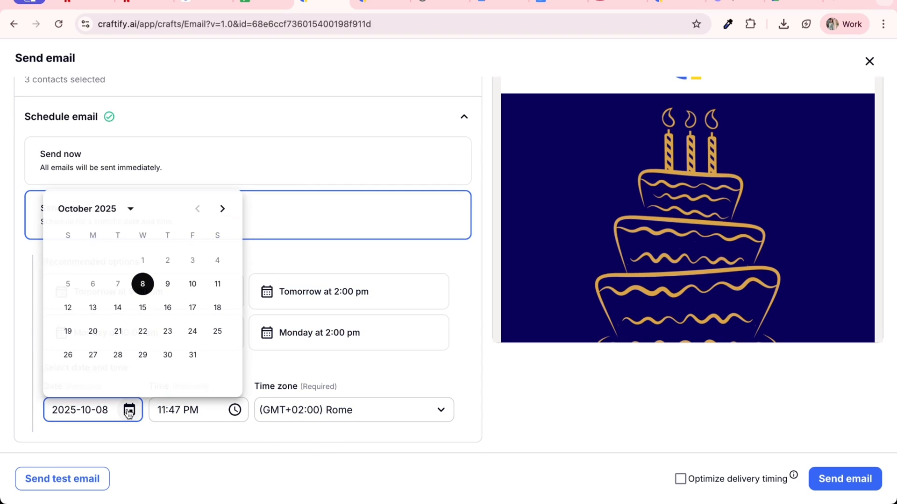
{"action": "left_click", "coordinate": [193, 333]}
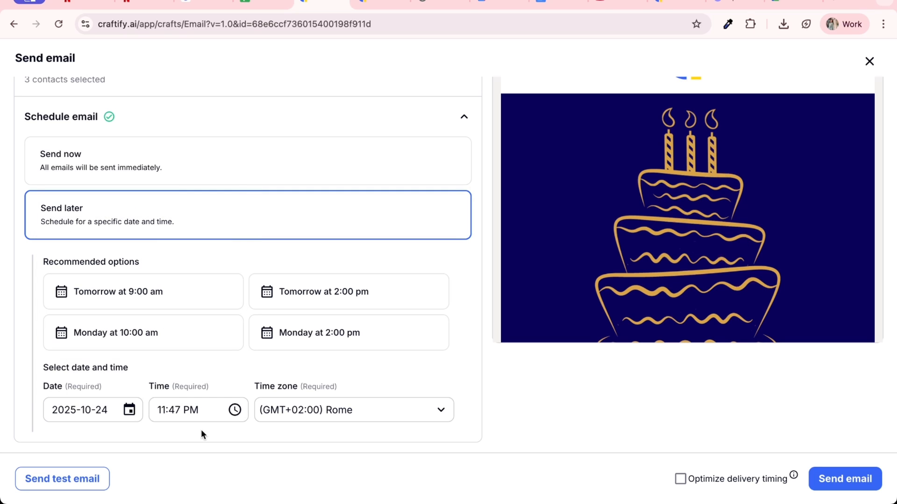
Step: Set the scheduled sending time to 11:05 PM
{"action": "left_click", "coordinate": [219, 409]}
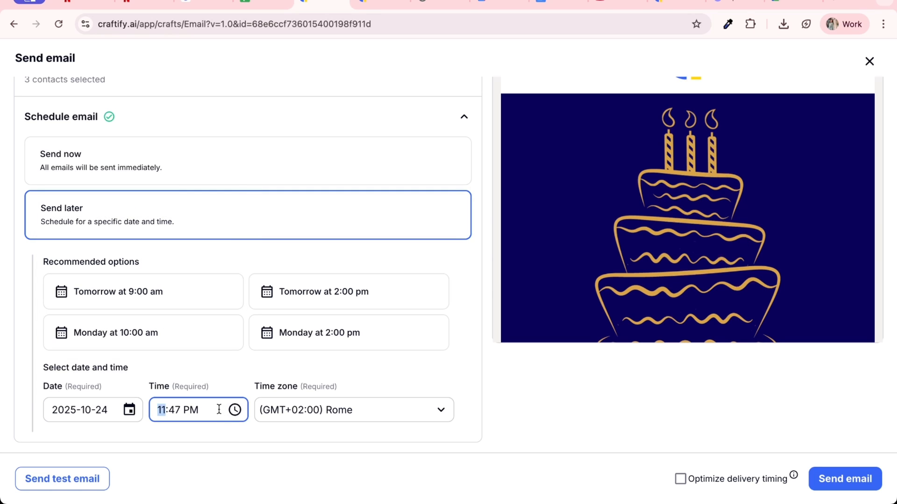
{"action": "left_click", "coordinate": [235, 410]}
{"action": "left_click", "coordinate": [201, 257]}
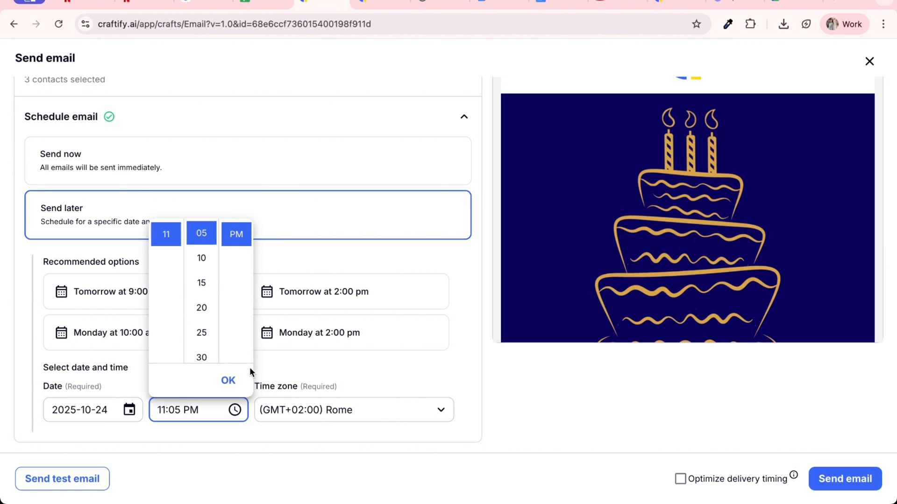
{"action": "left_click", "coordinate": [240, 236]}
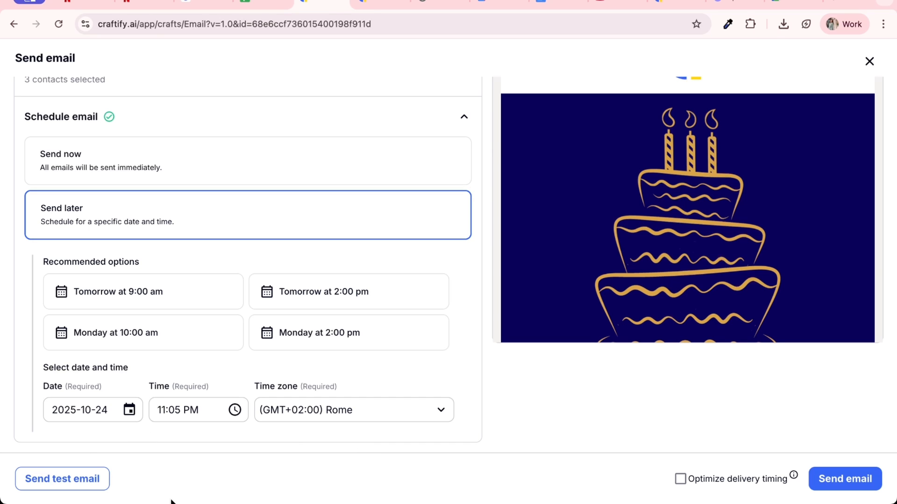
{"action": "left_click", "coordinate": [61, 488]}
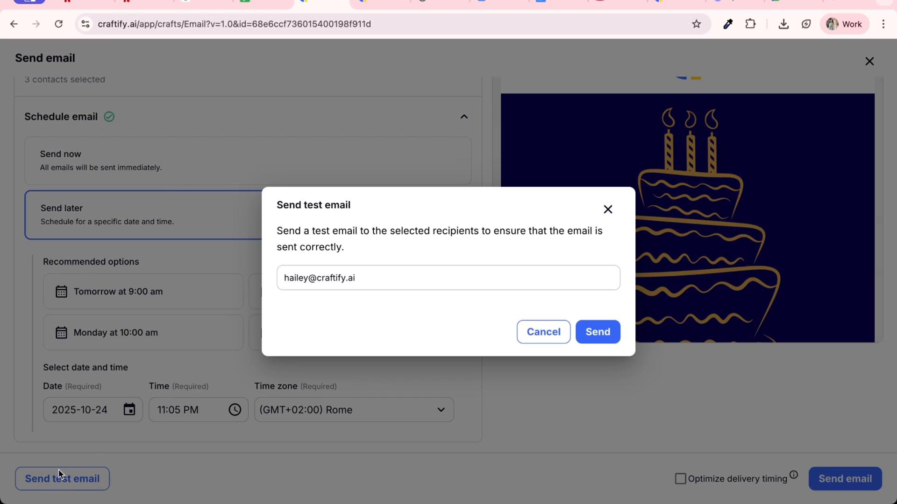
{"action": "left_click", "coordinate": [320, 278]}
{"action": "left_click", "coordinate": [544, 333]}
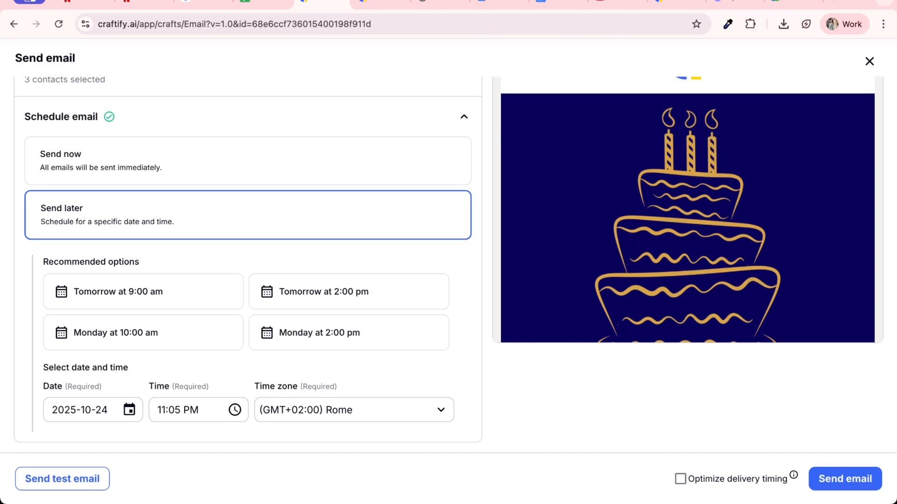
Step: Enable optimized delivery timing and submit the birthday email for scheduled sending
{"action": "left_click", "coordinate": [680, 479]}
{"action": "mouse_move", "coordinate": [792, 476]}
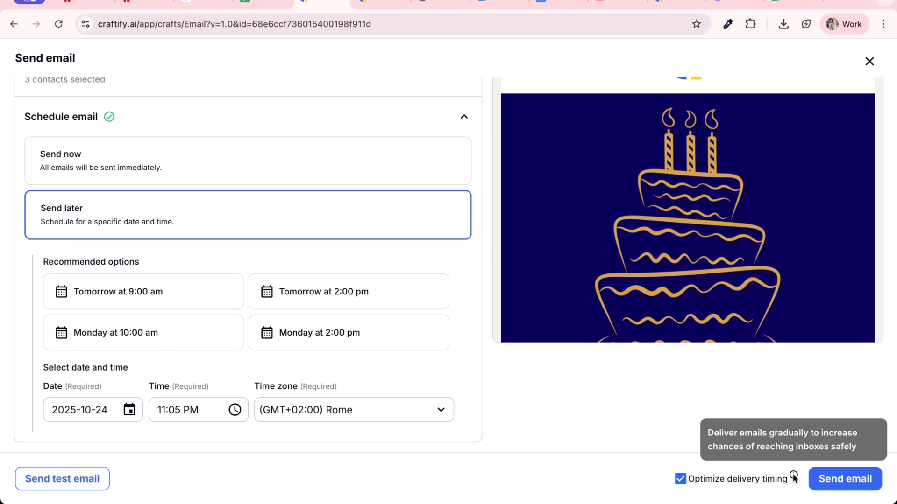
{"action": "left_click", "coordinate": [848, 485]}
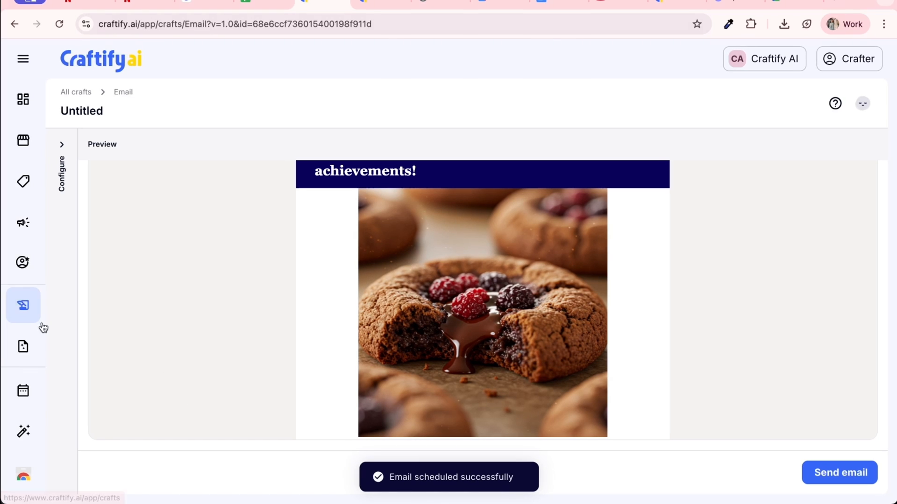
Step: Show the content calendar by month and review the details of the email scheduled for October 24, 2025
{"action": "left_click", "coordinate": [21, 349]}
{"action": "left_click", "coordinate": [22, 391]}
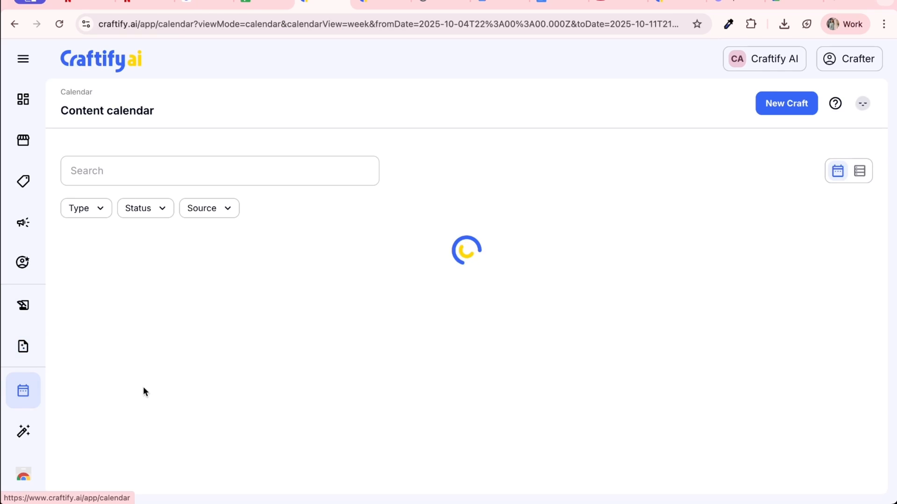
{"action": "scroll", "coordinate": [441, 360], "scroll_direction": "down", "scroll_amount": 2}
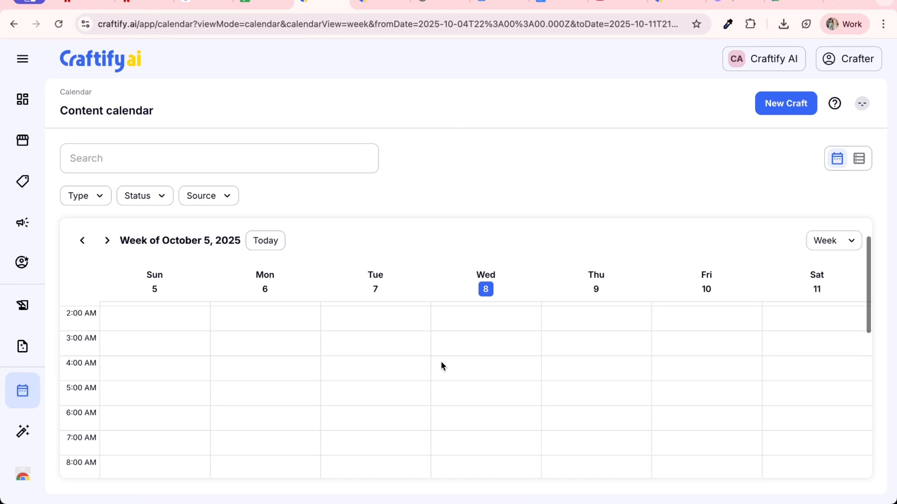
{"action": "left_click", "coordinate": [823, 246]}
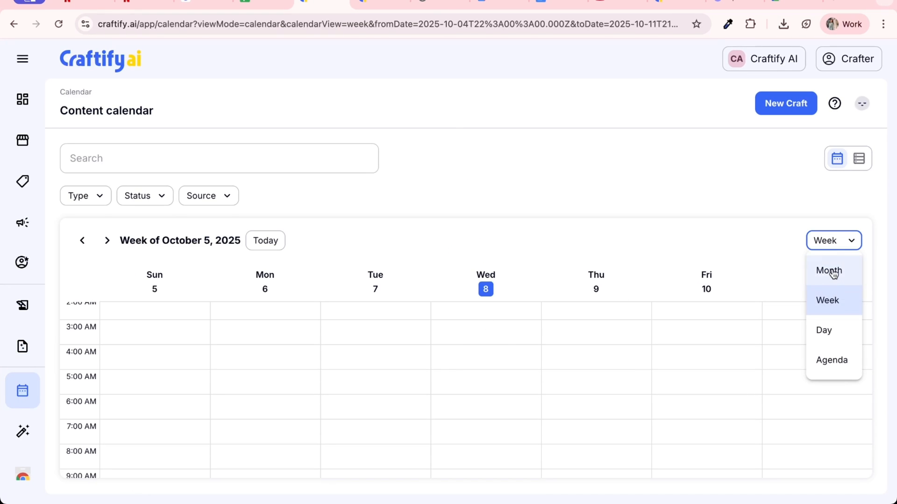
{"action": "left_click", "coordinate": [822, 269]}
{"action": "scroll", "coordinate": [657, 261], "scroll_direction": "down", "scroll_amount": 3}
{"action": "scroll", "coordinate": [658, 261], "scroll_direction": "down", "scroll_amount": 1}
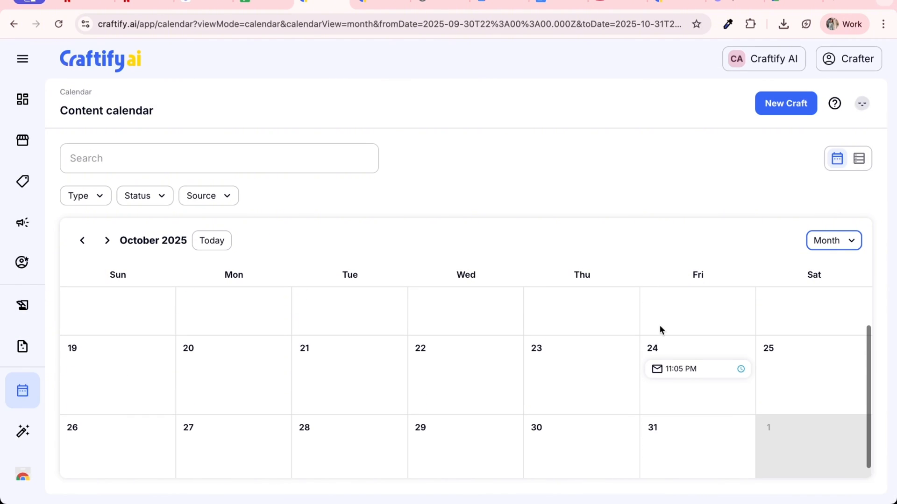
{"action": "left_click", "coordinate": [670, 373]}
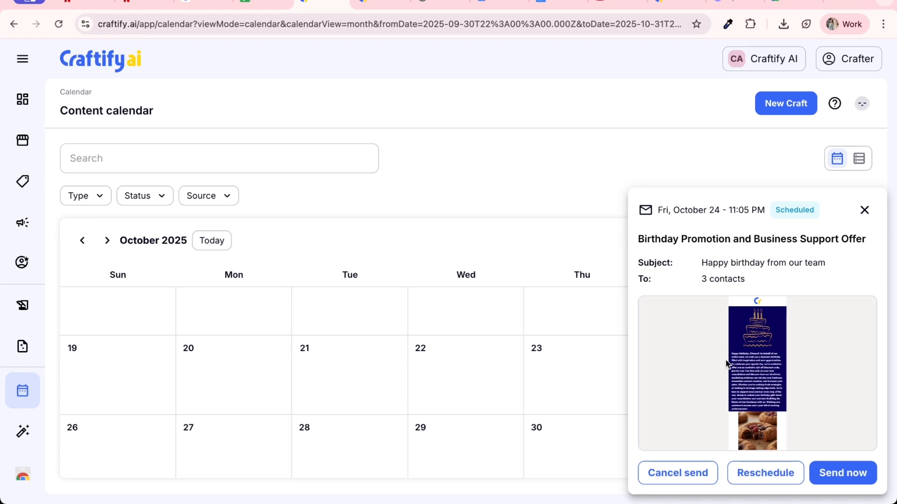
{"action": "left_click", "coordinate": [863, 213]}
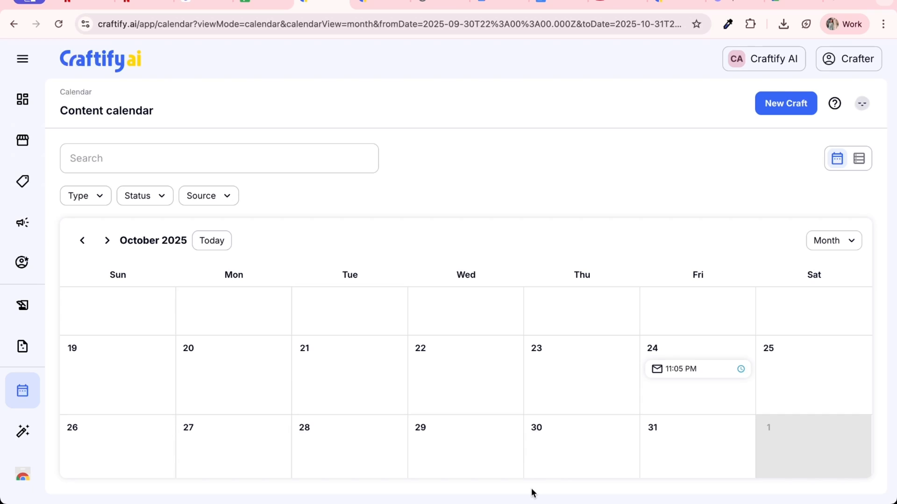
{"action": "left_click", "coordinate": [534, 503]}
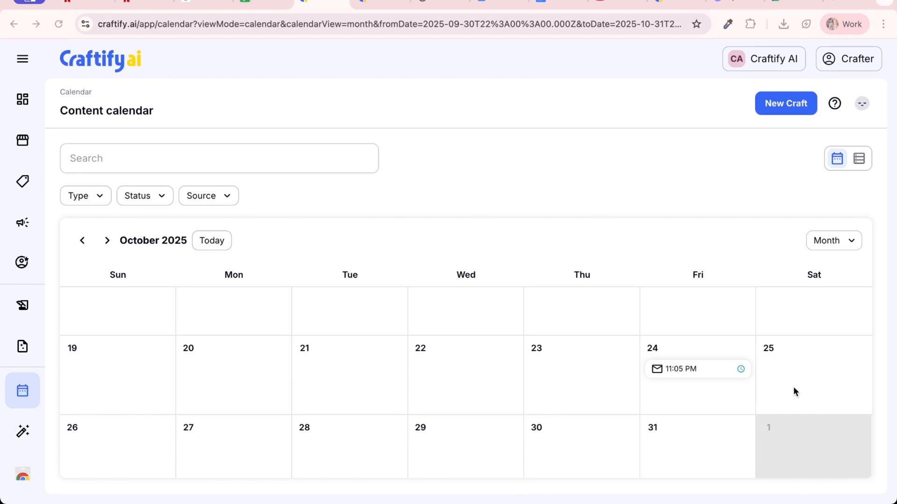